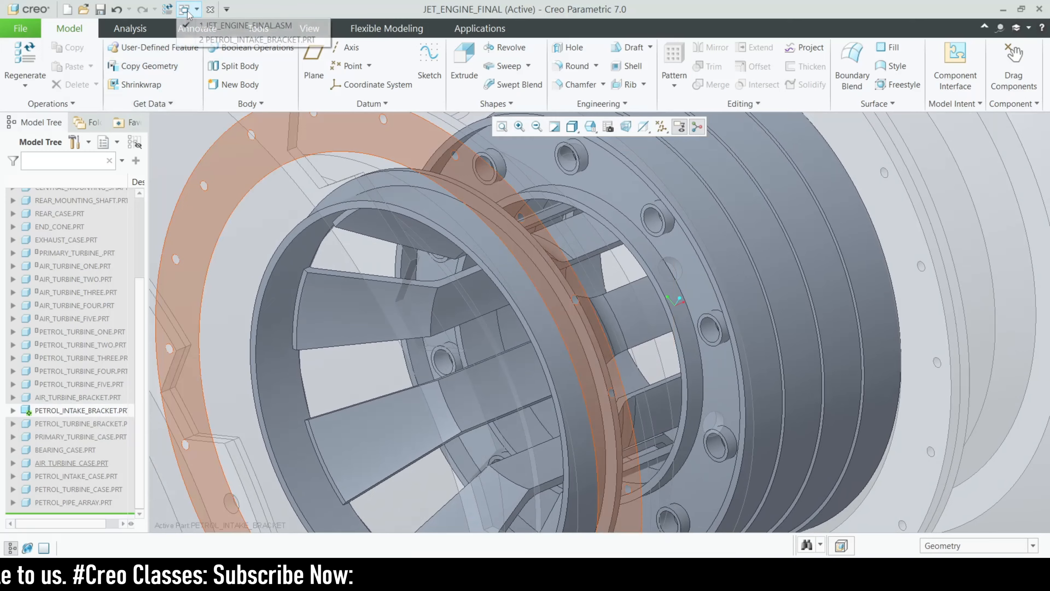
Switch to the PETROL_INTAKE_BRACKET part window and delete Pattern 3 of LOCAL_GROUP with all its groups.
{"action": "left_click", "coordinate": [196, 39]}
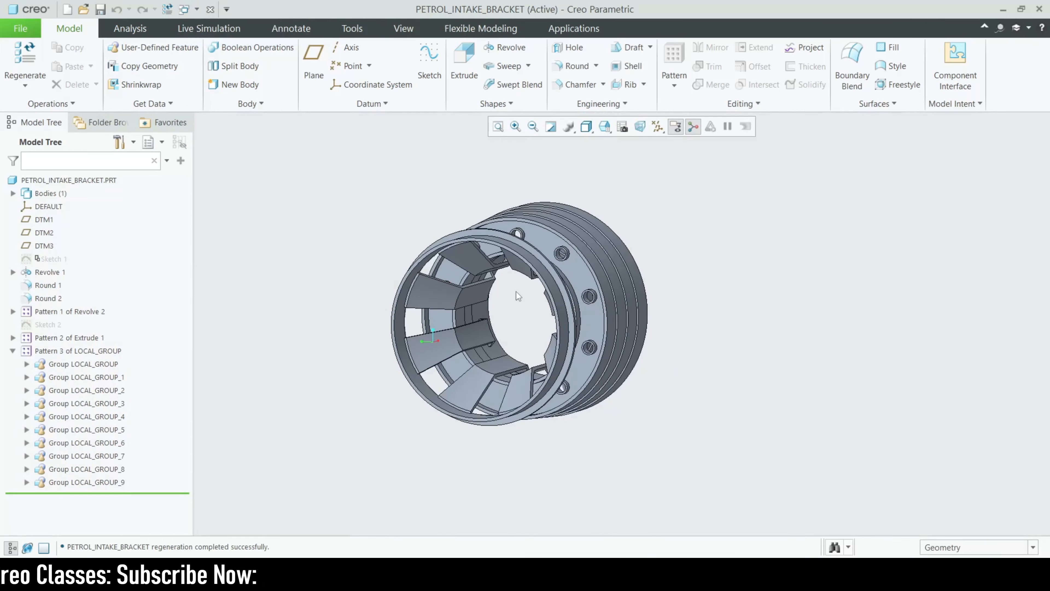
{"action": "scroll", "coordinate": [516, 291], "scroll_direction": "up", "scroll_amount": 3}
{"action": "middle_click_drag", "start_coordinate": [505, 291], "coordinate": [476, 298]}
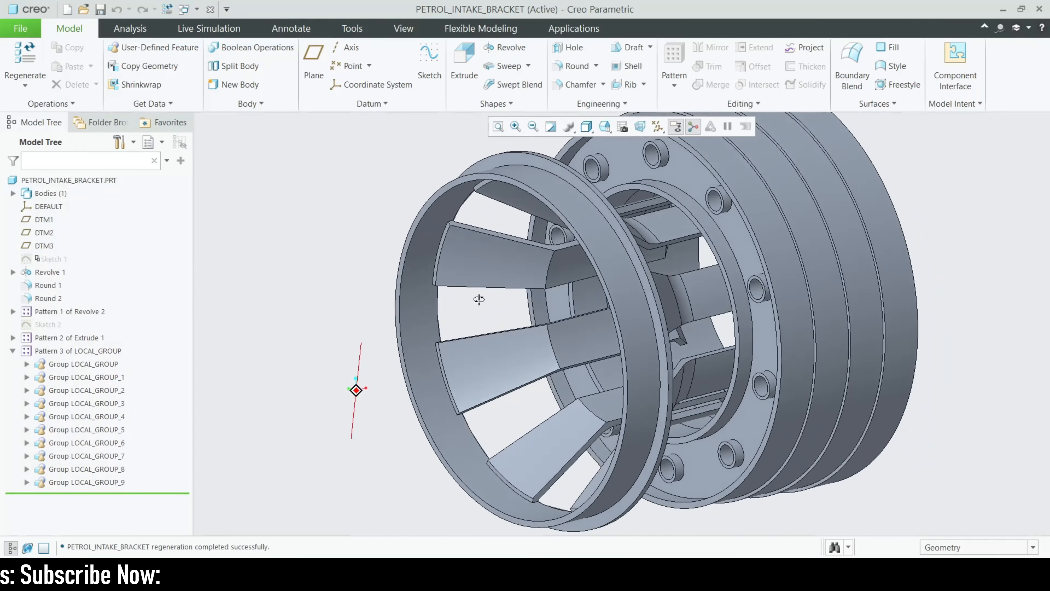
{"action": "left_click", "coordinate": [43, 351]}
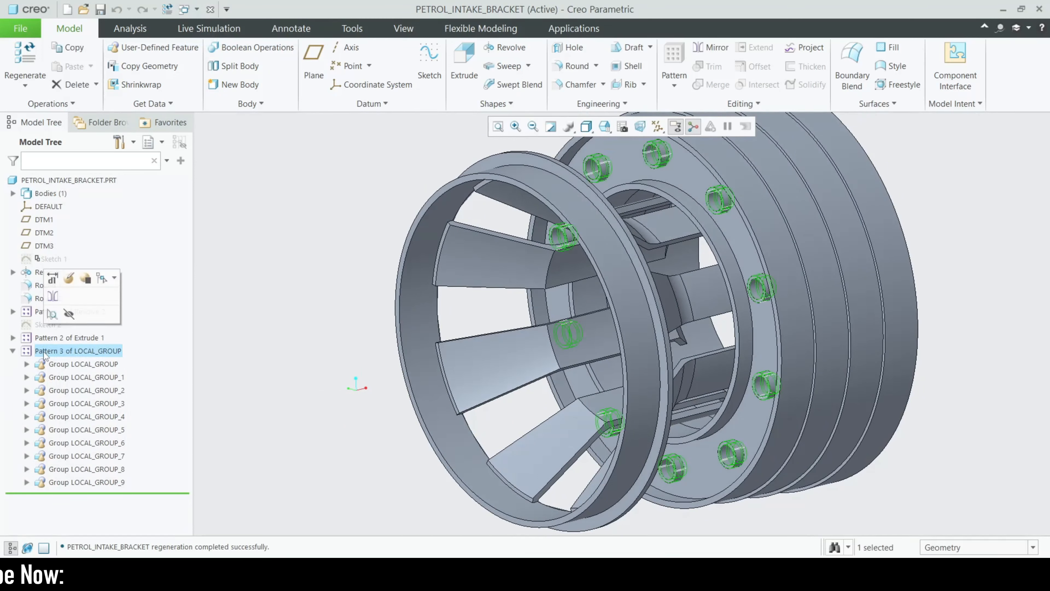
{"action": "right_click", "coordinate": [44, 351]}
{"action": "left_click", "coordinate": [76, 414]}
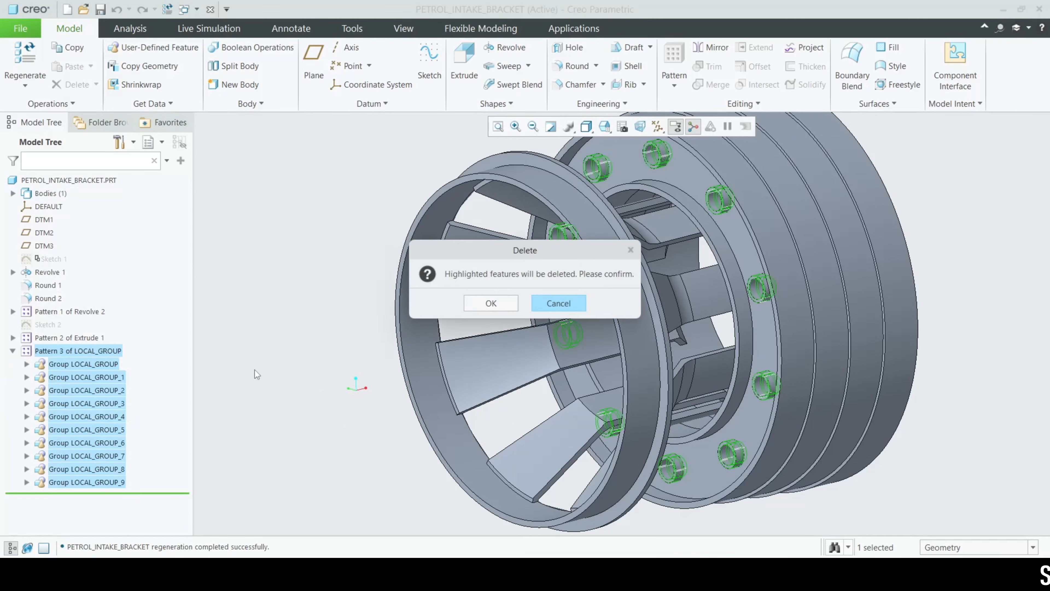
{"action": "left_click", "coordinate": [484, 300]}
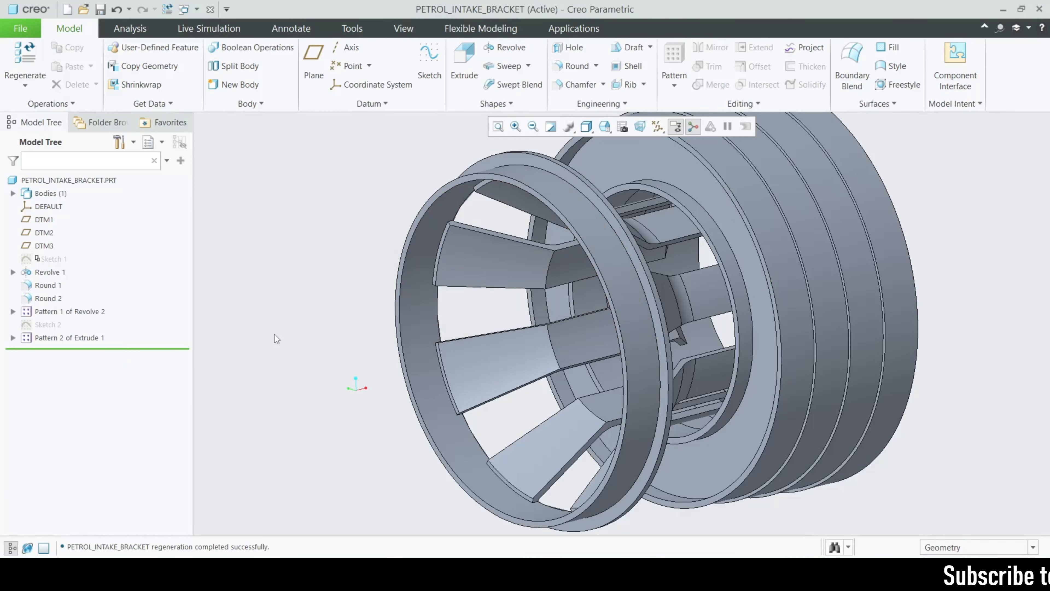
{"action": "scroll", "coordinate": [307, 341], "scroll_direction": "up", "scroll_amount": 1}
{"action": "scroll", "coordinate": [583, 249], "scroll_direction": "down", "scroll_amount": 1}
{"action": "scroll", "coordinate": [554, 215], "scroll_direction": "up", "scroll_amount": 1}
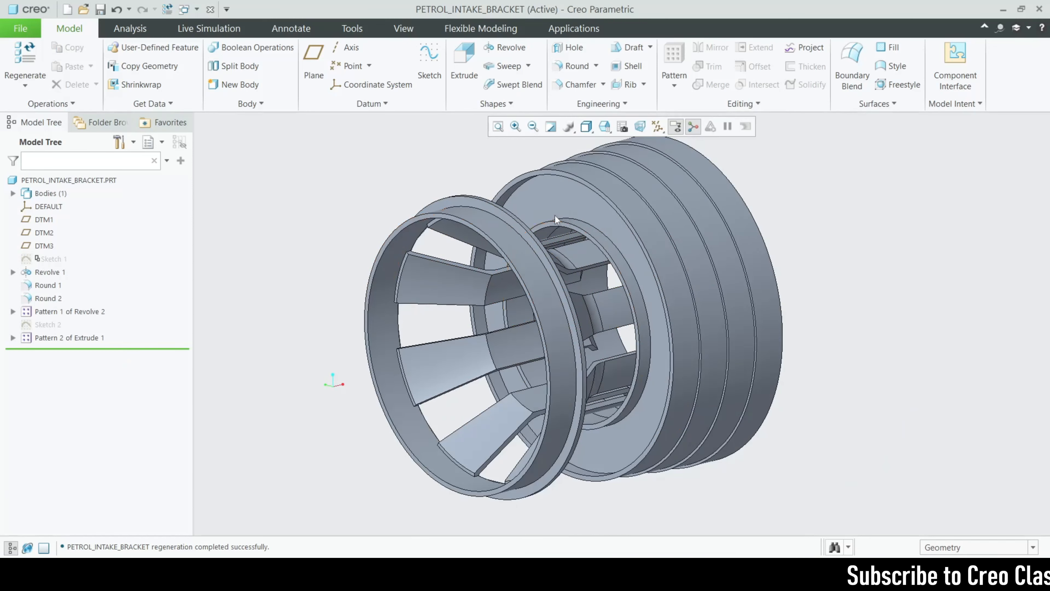
{"action": "left_click", "coordinate": [561, 206]}
{"action": "left_click", "coordinate": [430, 62]}
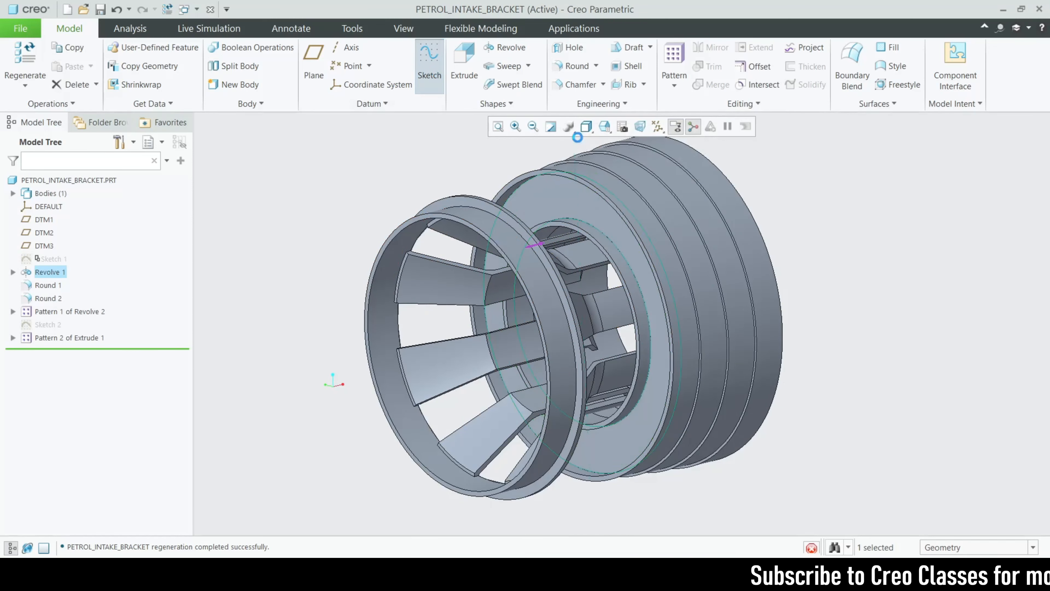
{"action": "left_click", "coordinate": [650, 126]}
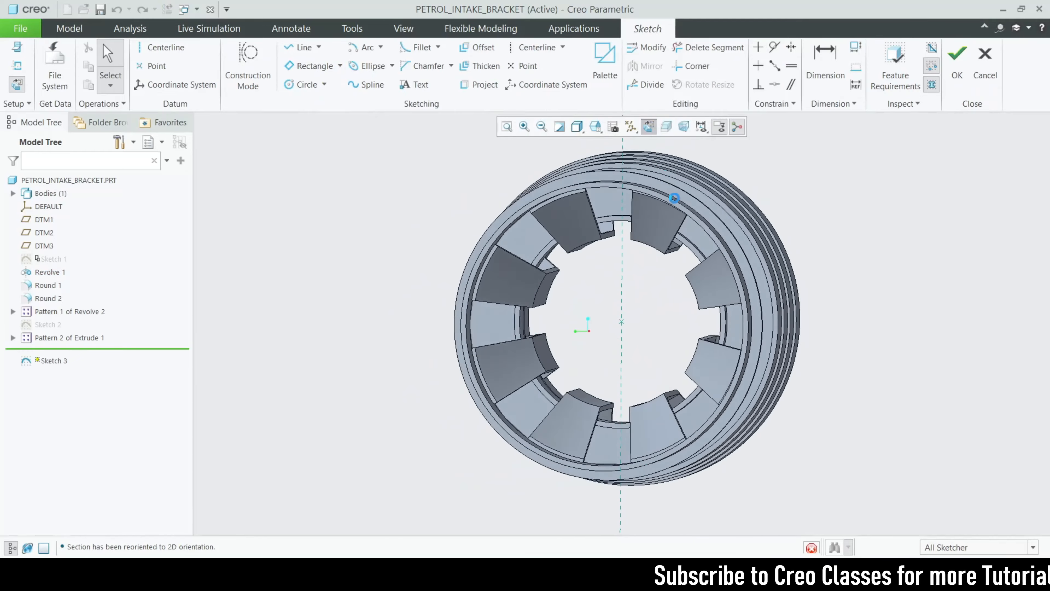
{"action": "scroll", "coordinate": [481, 217], "scroll_direction": "up", "scroll_amount": 2}
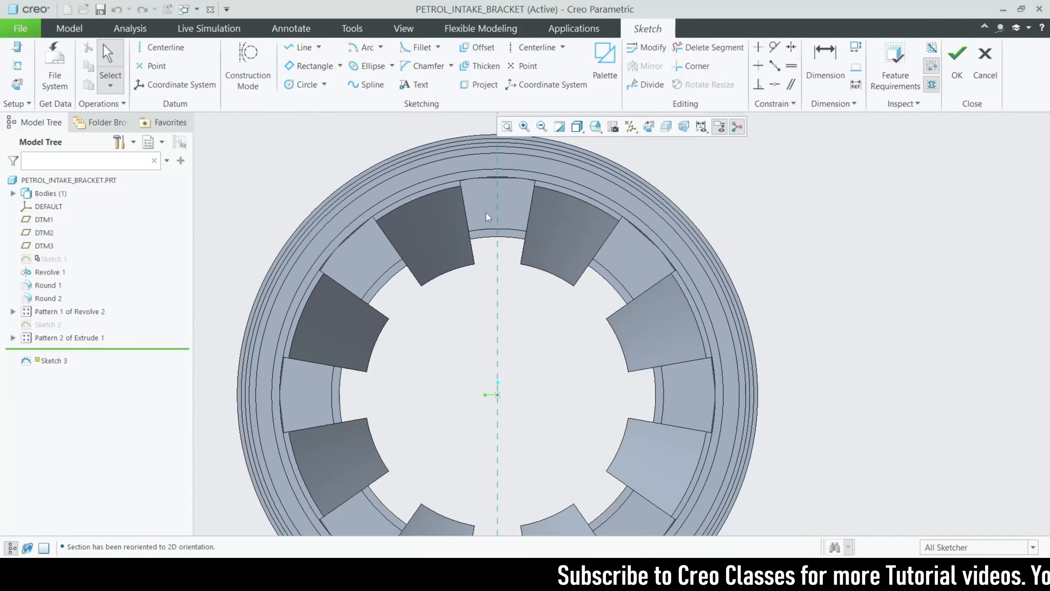
{"action": "scroll", "coordinate": [554, 216], "scroll_direction": "down", "scroll_amount": 3}
{"action": "scroll", "coordinate": [581, 235], "scroll_direction": "up", "scroll_amount": 2}
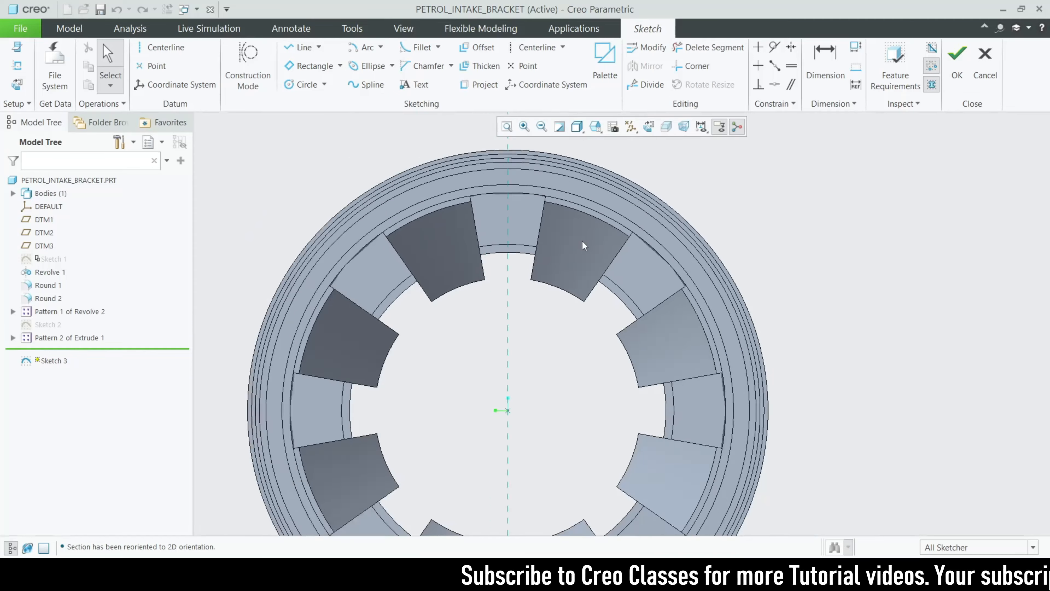
{"action": "mouse_move", "coordinate": [583, 241]}
{"action": "middle_mouse_down"}
{"action": "mouse_move", "coordinate": [622, 376]}
{"action": "mouse_move", "coordinate": [726, 320]}
{"action": "mouse_move", "coordinate": [728, 184]}
{"action": "middle_mouse_up"}
{"action": "scroll", "coordinate": [727, 183], "scroll_direction": "down", "scroll_amount": 3}
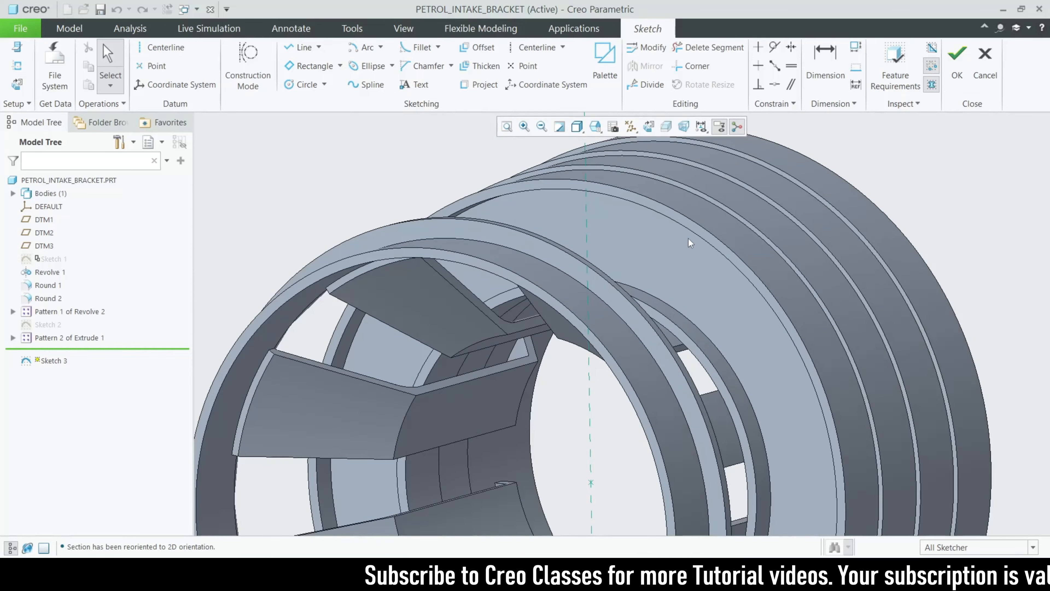
{"action": "scroll", "coordinate": [657, 265], "scroll_direction": "up", "scroll_amount": 4}
{"action": "scroll", "coordinate": [615, 214], "scroll_direction": "down", "scroll_amount": 3}
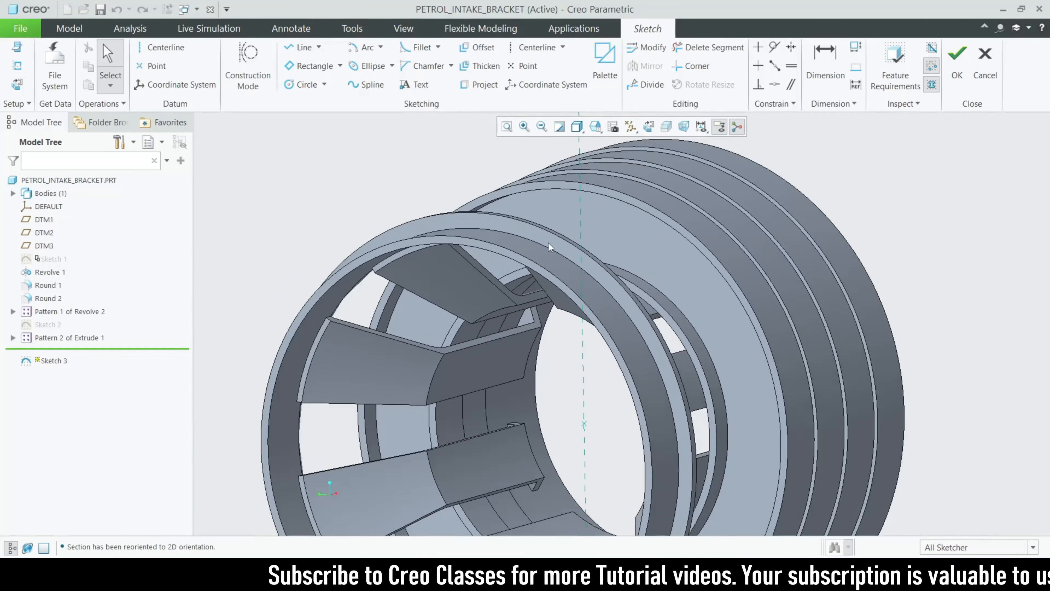
{"action": "left_click", "coordinate": [992, 70]}
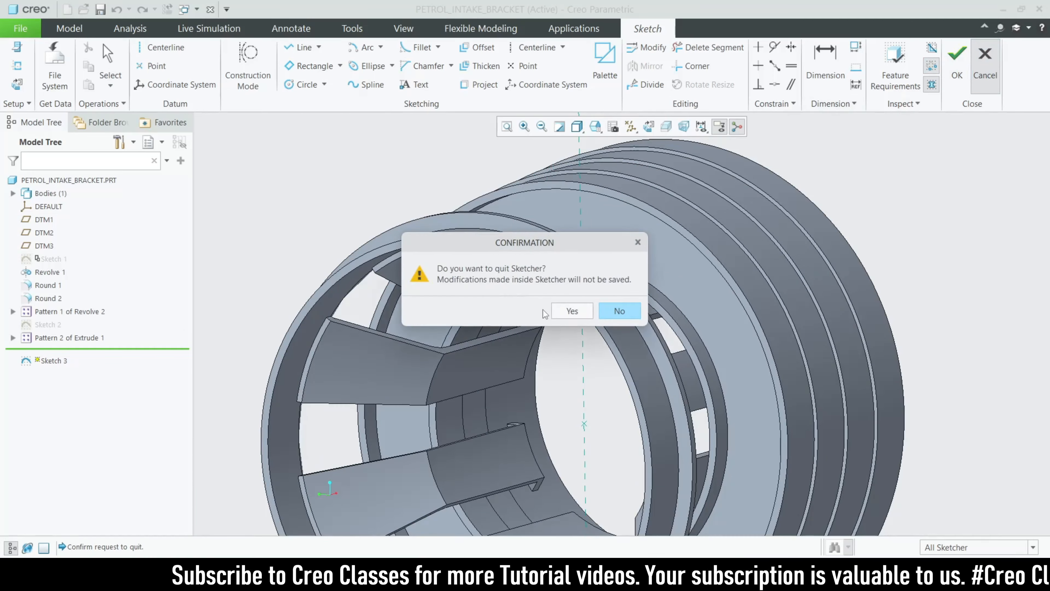
{"action": "left_click", "coordinate": [572, 311]}
Turn on the display of datum planes in the petrol intake bracket part.
{"action": "scroll", "coordinate": [549, 296], "scroll_direction": "up", "scroll_amount": 4}
{"action": "mouse_move", "coordinate": [701, 288]}
{"action": "middle_mouse_down"}
{"action": "mouse_move", "coordinate": [668, 318]}
{"action": "mouse_move", "coordinate": [588, 226]}
{"action": "middle_mouse_up"}
{"action": "scroll", "coordinate": [589, 226], "scroll_direction": "down", "scroll_amount": 2}
{"action": "left_click", "coordinate": [656, 131]}
{"action": "left_click", "coordinate": [658, 143]}
{"action": "left_click", "coordinate": [662, 124]}
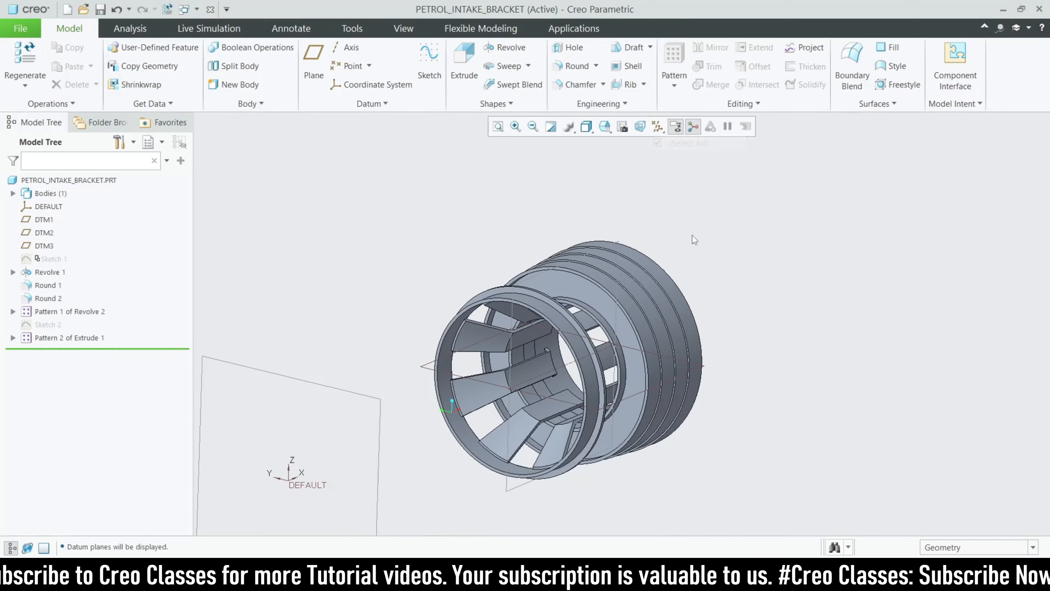
{"action": "scroll", "coordinate": [693, 236], "scroll_direction": "up", "scroll_amount": 2}
{"action": "scroll", "coordinate": [526, 306], "scroll_direction": "down", "scroll_amount": 1}
{"action": "left_click", "coordinate": [445, 344]}
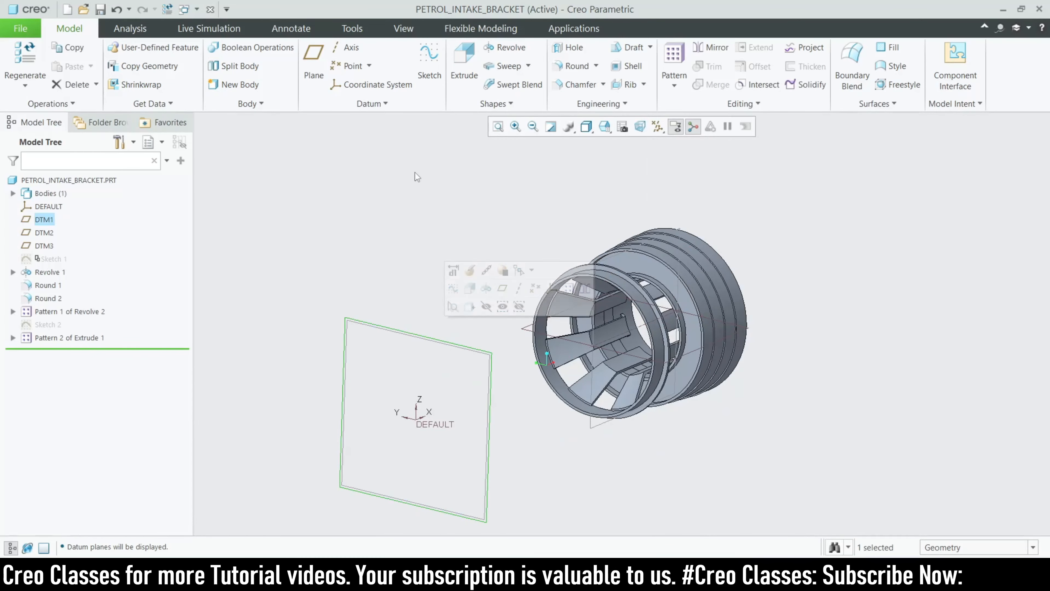
{"action": "left_click", "coordinate": [429, 58]}
{"action": "left_click", "coordinate": [649, 132]}
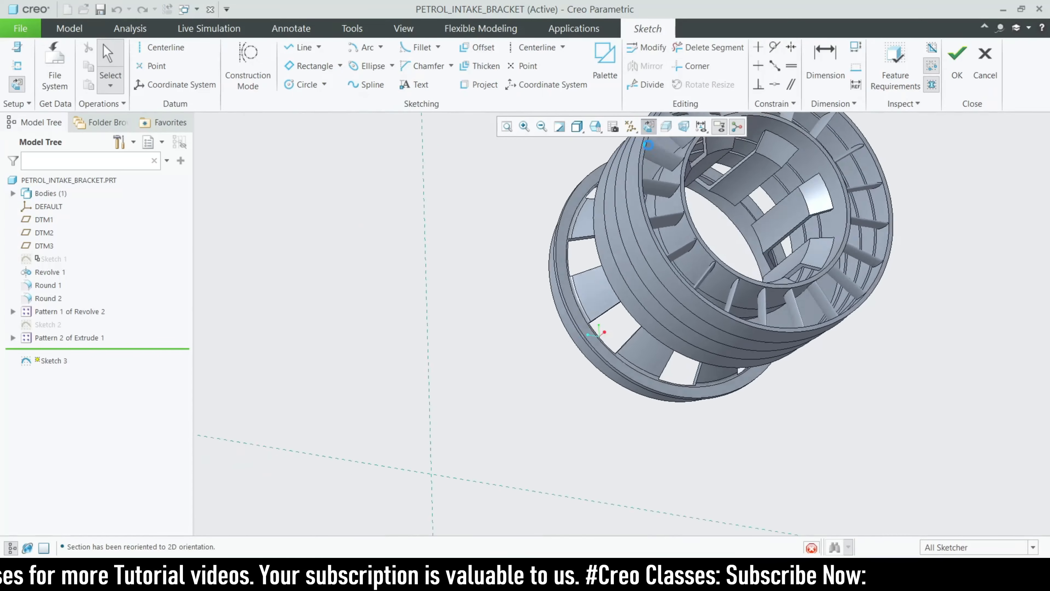
{"action": "scroll", "coordinate": [631, 212], "scroll_direction": "down", "scroll_amount": 3}
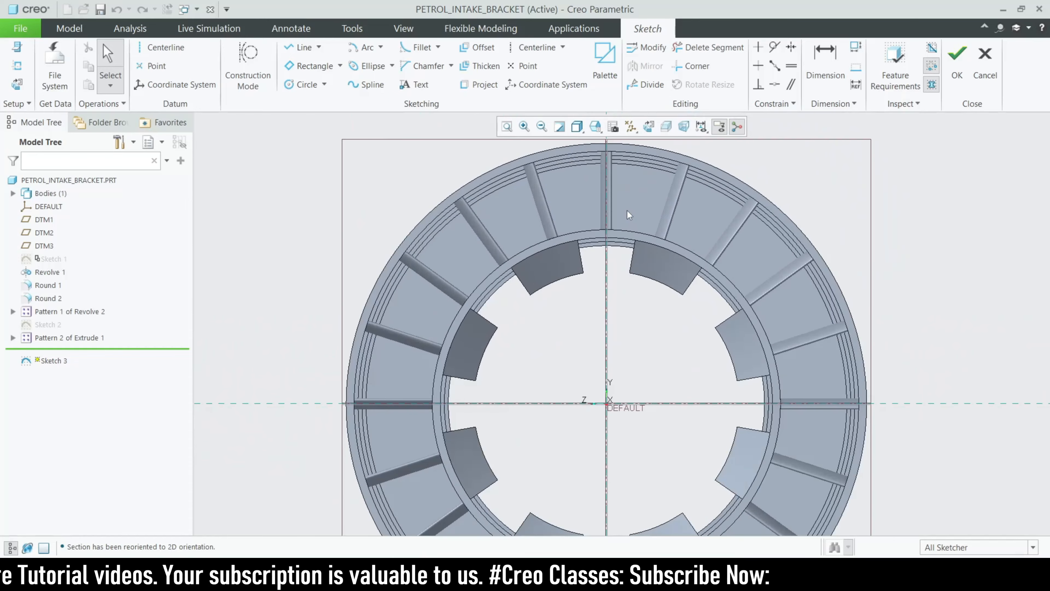
{"action": "middle_click_drag", "start_coordinate": [606, 233], "coordinate": [732, 238]}
{"action": "scroll", "coordinate": [508, 288], "scroll_direction": "up", "scroll_amount": 2}
{"action": "scroll", "coordinate": [838, 233], "scroll_direction": "down", "scroll_amount": 2}
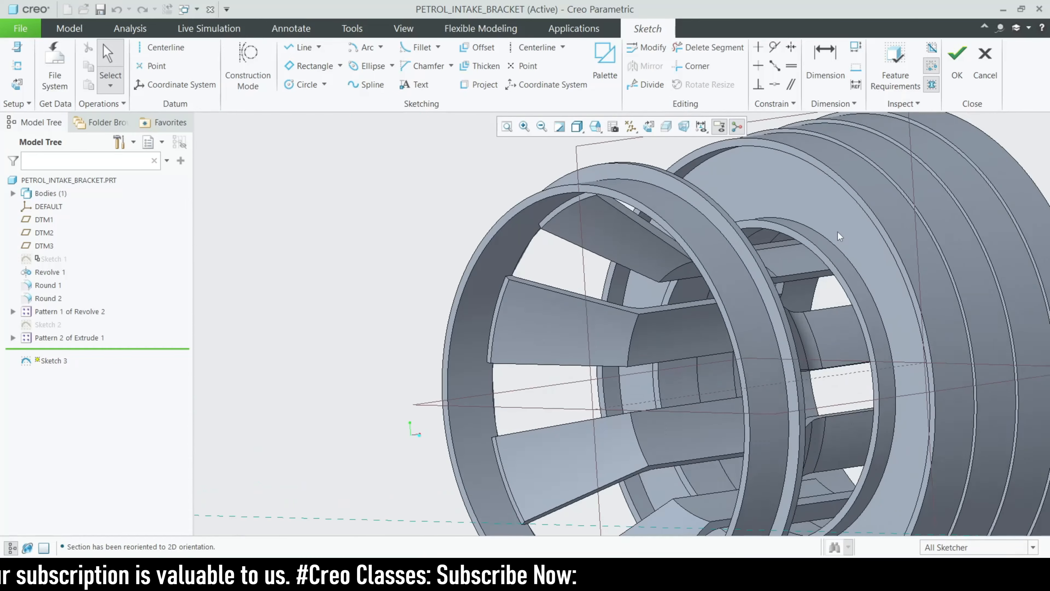
{"action": "middle_click_drag", "start_coordinate": [661, 225], "coordinate": [786, 221]}
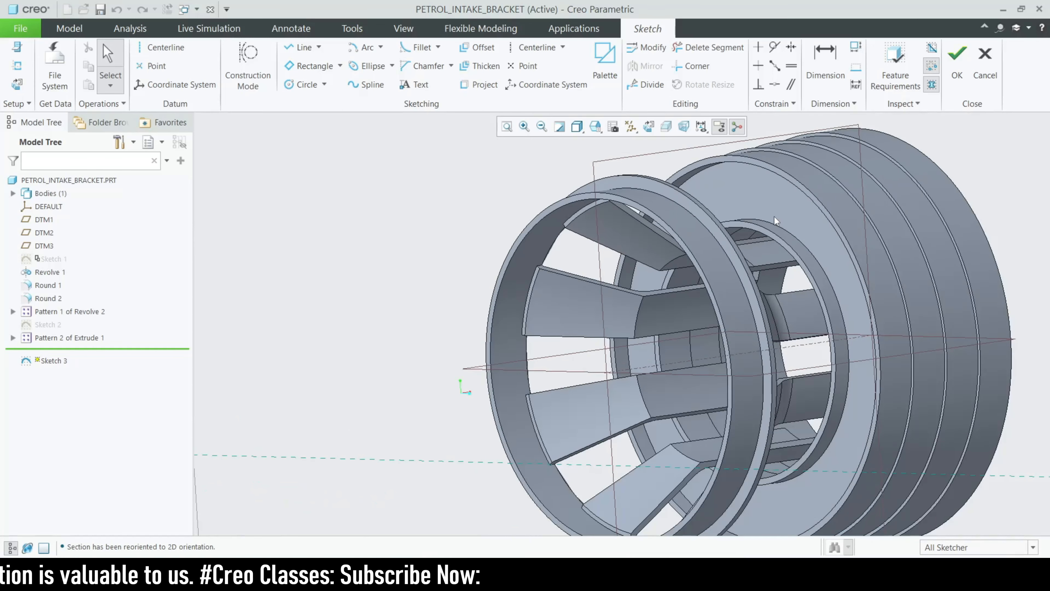
{"action": "scroll", "coordinate": [409, 242], "scroll_direction": "up", "scroll_amount": 2}
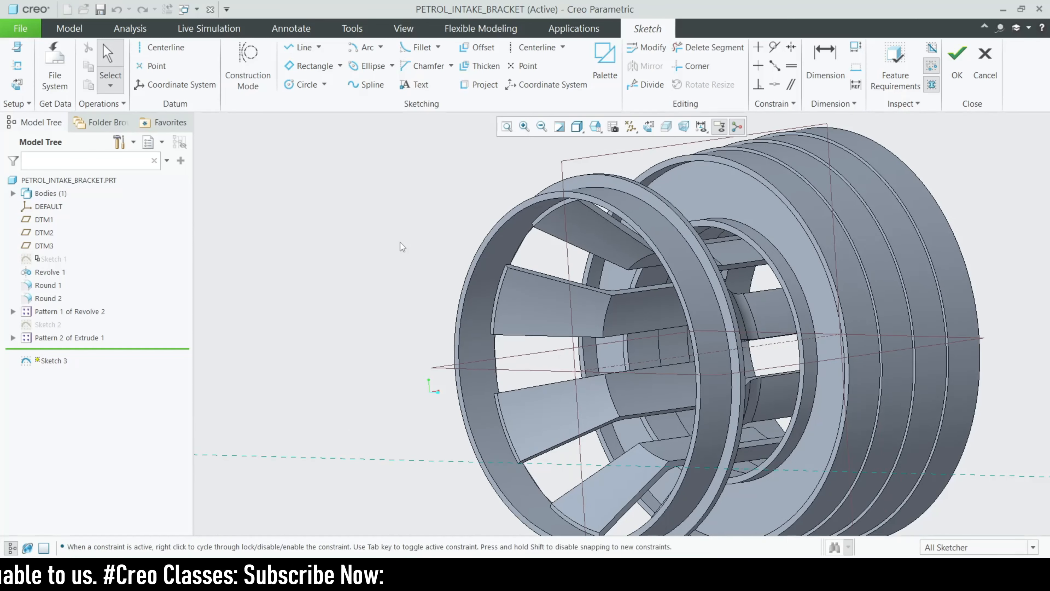
{"action": "scroll", "coordinate": [433, 238], "scroll_direction": "up", "scroll_amount": 2}
{"action": "scroll", "coordinate": [610, 254], "scroll_direction": "down", "scroll_amount": 2}
{"action": "scroll", "coordinate": [607, 248], "scroll_direction": "up", "scroll_amount": 2}
{"action": "scroll", "coordinate": [605, 247], "scroll_direction": "down", "scroll_amount": 1}
{"action": "mouse_move", "coordinate": [606, 249]}
{"action": "middle_mouse_down"}
{"action": "mouse_move", "coordinate": [674, 285]}
{"action": "mouse_move", "coordinate": [605, 247]}
{"action": "mouse_move", "coordinate": [660, 154]}
{"action": "middle_mouse_up"}
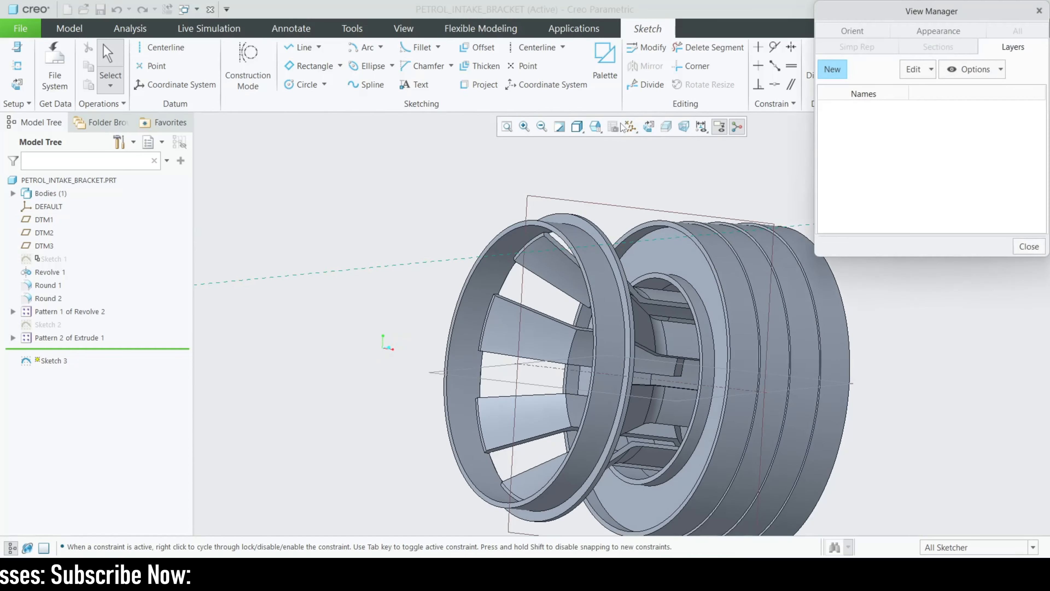
{"action": "left_click", "coordinate": [1040, 11]}
{"action": "left_click", "coordinate": [986, 64]}
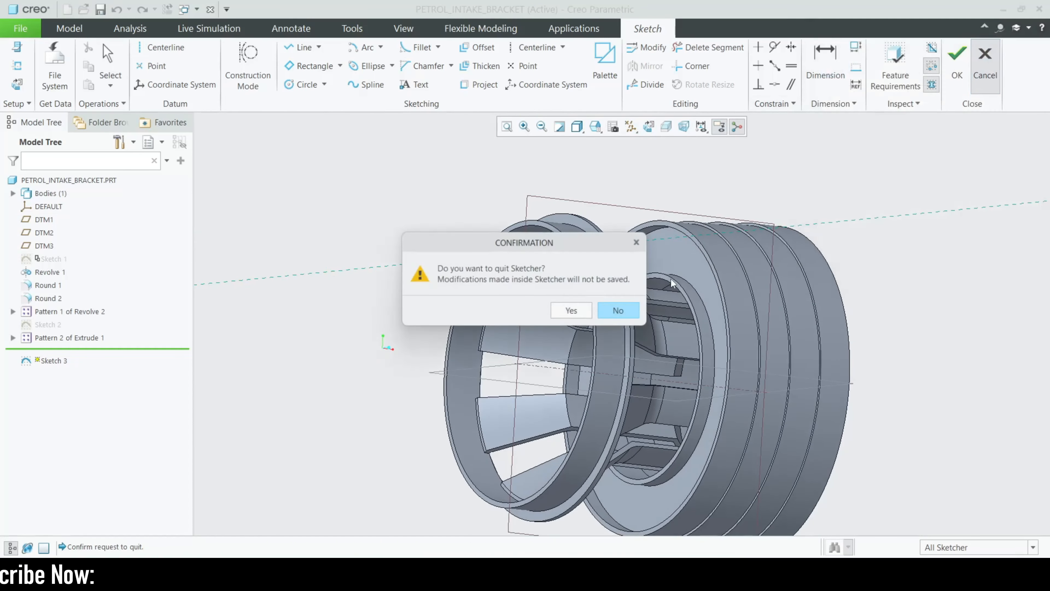
{"action": "left_click", "coordinate": [571, 311]}
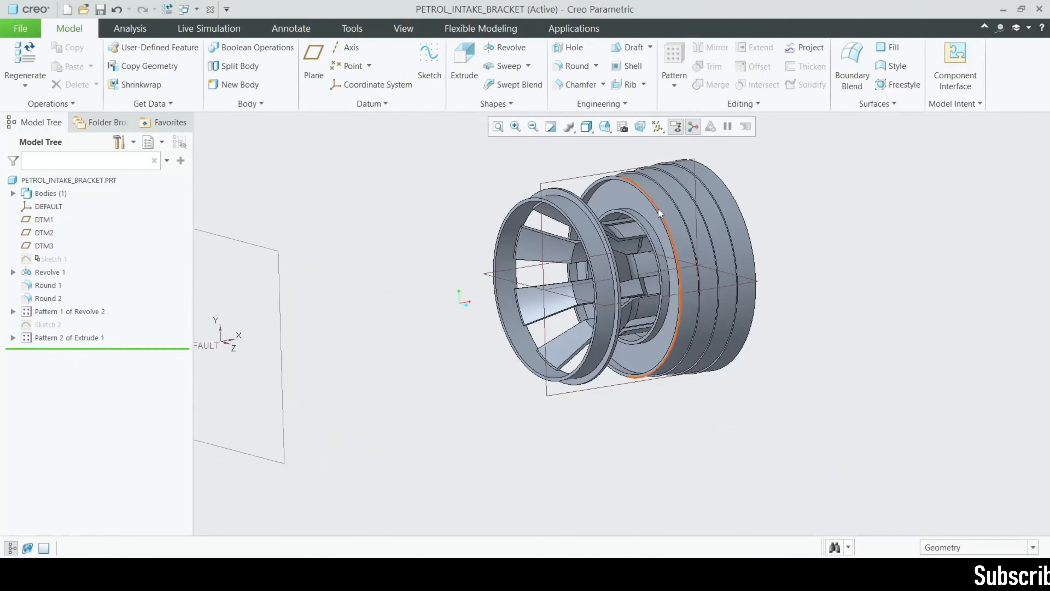
Return to the JET_ENGINE_FINAL assembly window and activate the PETROL_INTAKE_BRACKET component for editing in context.
{"action": "left_click", "coordinate": [168, 10]}
{"action": "left_click", "coordinate": [236, 30]}
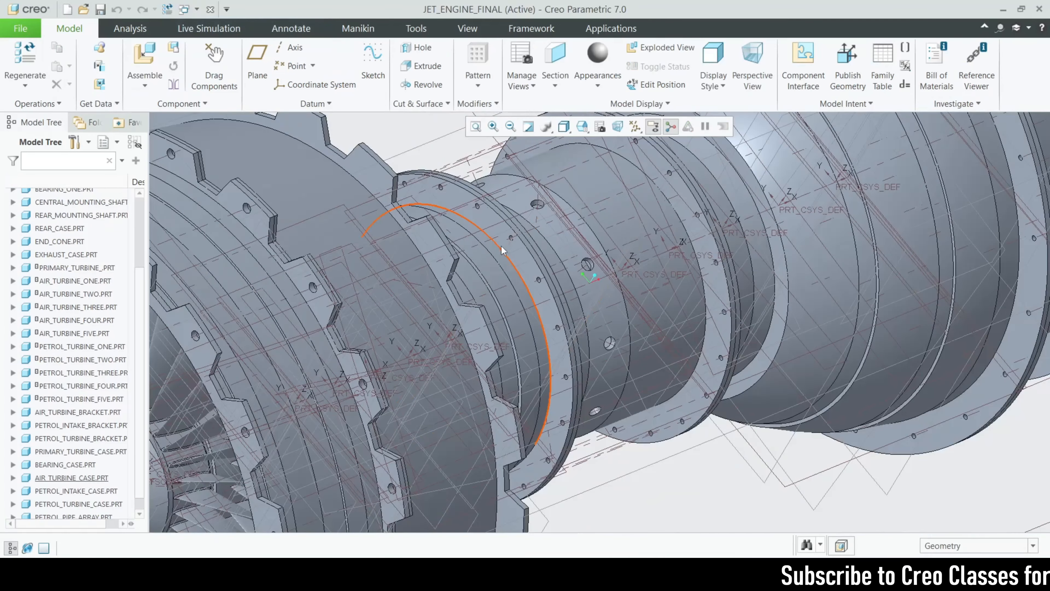
{"action": "scroll", "coordinate": [502, 250], "scroll_direction": "up", "scroll_amount": 5}
{"action": "scroll", "coordinate": [499, 315], "scroll_direction": "down", "scroll_amount": 2}
{"action": "mouse_move", "coordinate": [497, 305]}
{"action": "middle_mouse_down"}
{"action": "mouse_move", "coordinate": [486, 284]}
{"action": "mouse_move", "coordinate": [496, 304]}
{"action": "middle_mouse_up"}
{"action": "scroll", "coordinate": [62, 512], "scroll_direction": "down", "scroll_amount": 1}
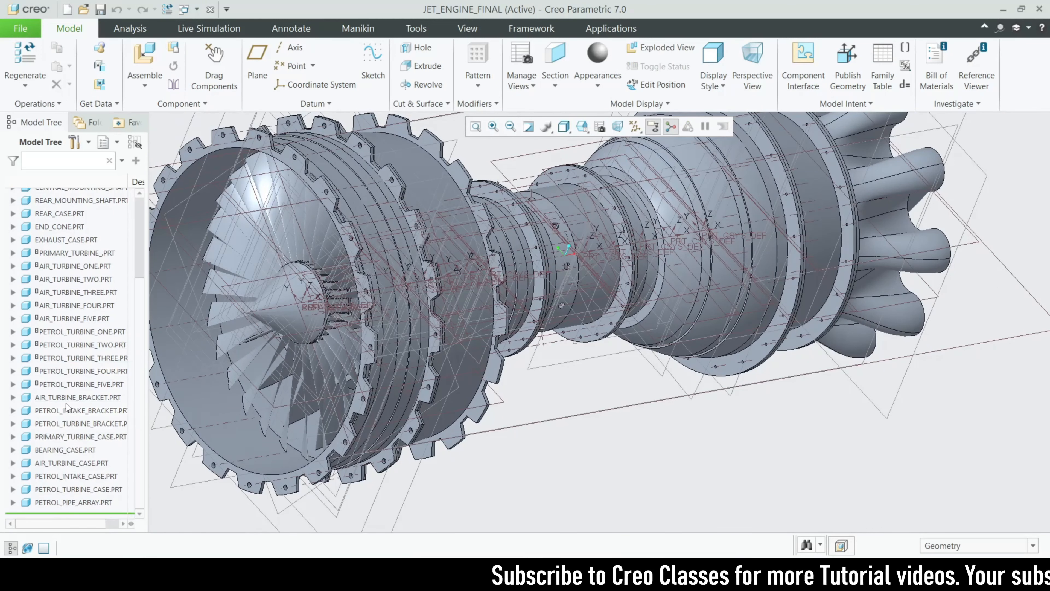
{"action": "left_click", "coordinate": [75, 412]}
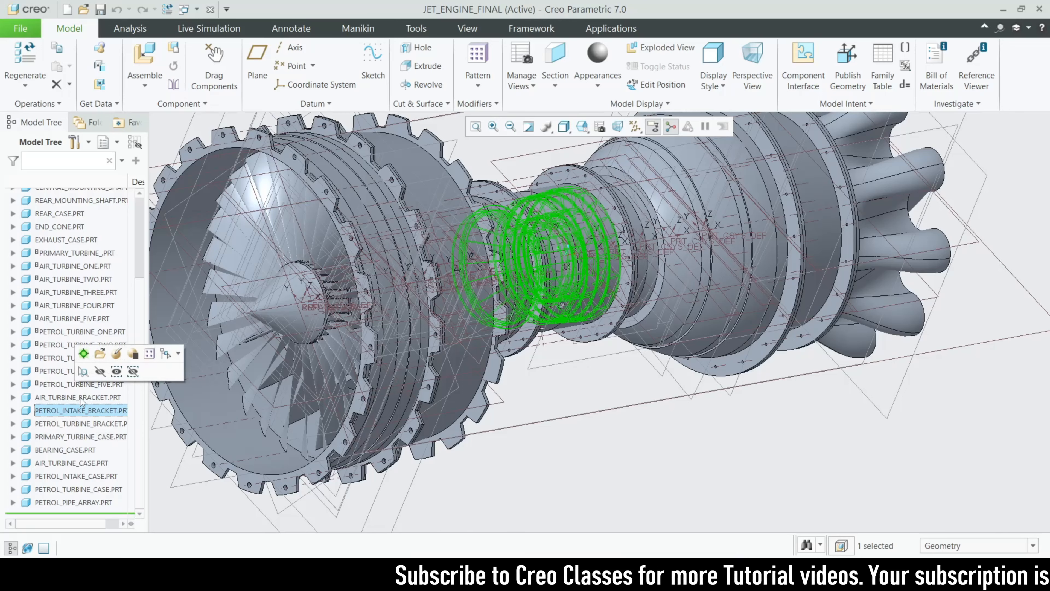
{"action": "left_click", "coordinate": [84, 354]}
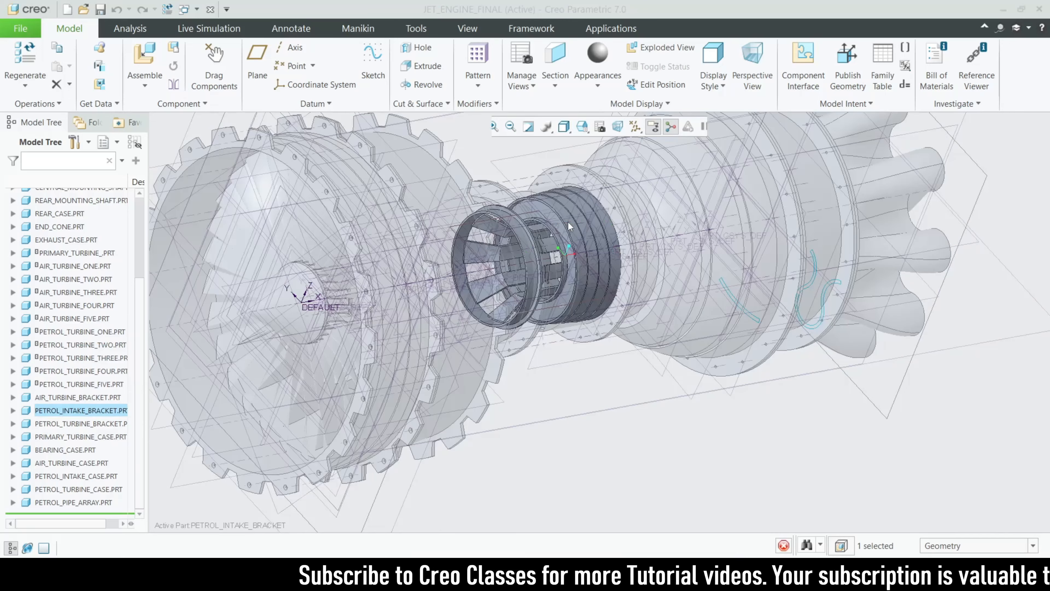
Examine the active petrol intake bracket and its annular face in relation to the surrounding casings.
{"action": "scroll", "coordinate": [570, 226], "scroll_direction": "down", "scroll_amount": 3}
{"action": "scroll", "coordinate": [535, 275], "scroll_direction": "up", "scroll_amount": 2}
{"action": "mouse_move", "coordinate": [548, 286]}
{"action": "middle_mouse_down"}
{"action": "mouse_move", "coordinate": [559, 297]}
{"action": "mouse_move", "coordinate": [489, 301]}
{"action": "mouse_move", "coordinate": [527, 285]}
{"action": "mouse_move", "coordinate": [535, 257]}
{"action": "middle_mouse_up"}
{"action": "scroll", "coordinate": [490, 301], "scroll_direction": "down", "scroll_amount": 5}
{"action": "scroll", "coordinate": [523, 202], "scroll_direction": "down", "scroll_amount": 3}
{"action": "scroll", "coordinate": [440, 227], "scroll_direction": "up", "scroll_amount": 1}
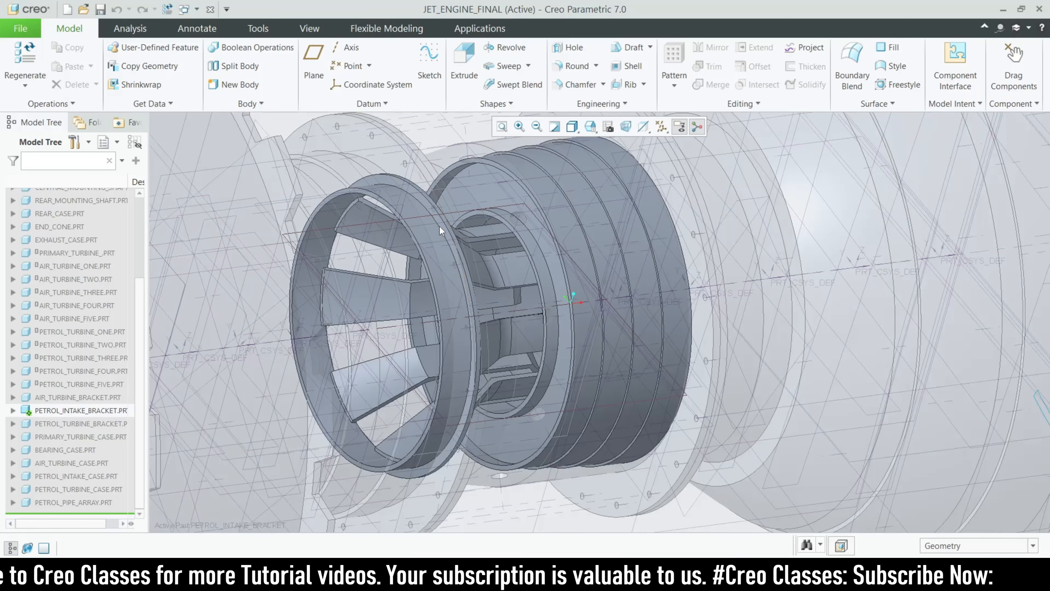
{"action": "scroll", "coordinate": [507, 174], "scroll_direction": "up", "scroll_amount": 1}
{"action": "scroll", "coordinate": [507, 173], "scroll_direction": "down", "scroll_amount": 1}
{"action": "scroll", "coordinate": [497, 188], "scroll_direction": "up", "scroll_amount": 1}
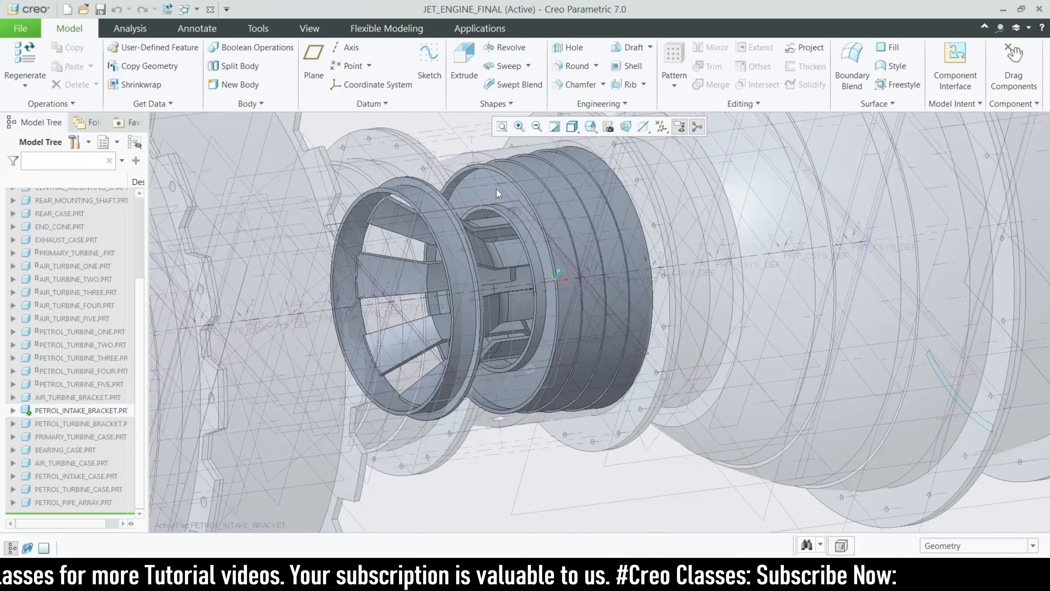
{"action": "scroll", "coordinate": [544, 227], "scroll_direction": "down", "scroll_amount": 1}
{"action": "scroll", "coordinate": [541, 238], "scroll_direction": "up", "scroll_amount": 2}
{"action": "scroll", "coordinate": [542, 241], "scroll_direction": "down", "scroll_amount": 2}
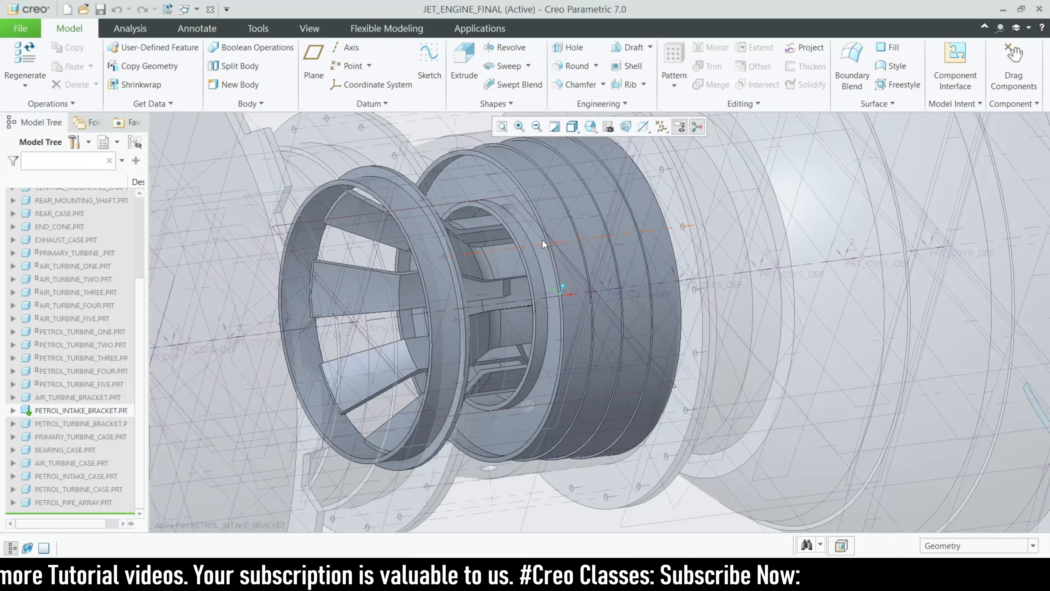
{"action": "scroll", "coordinate": [517, 276], "scroll_direction": "up", "scroll_amount": 2}
{"action": "mouse_move", "coordinate": [556, 297]}
{"action": "middle_mouse_down"}
{"action": "mouse_move", "coordinate": [563, 310]}
{"action": "mouse_move", "coordinate": [585, 304]}
{"action": "mouse_move", "coordinate": [577, 308]}
{"action": "middle_mouse_up"}
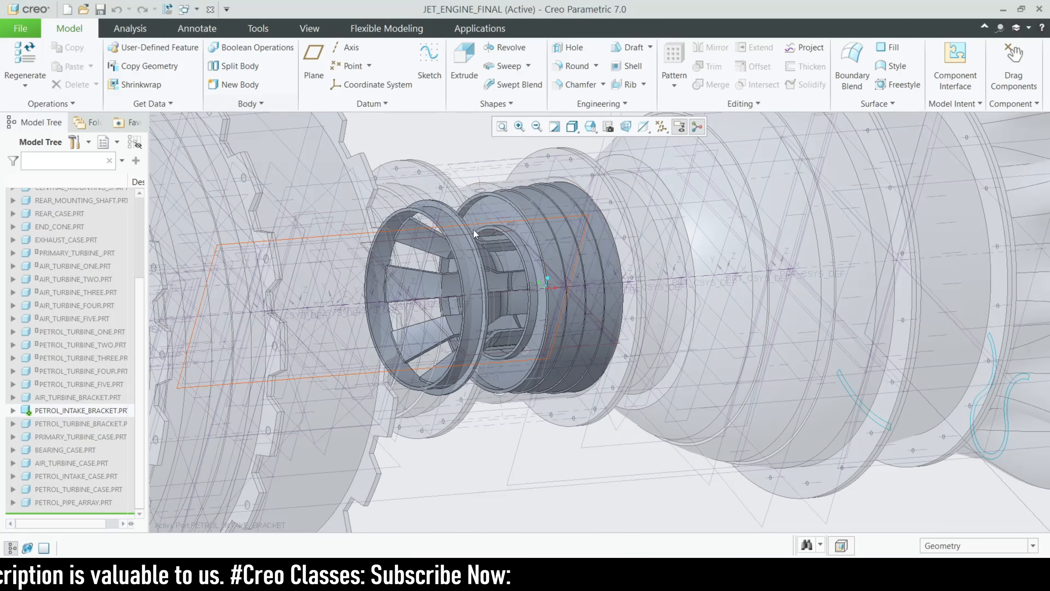
Start a sketch on the annular face of the petrol intake bracket and orient it to the 2D sketch view.
{"action": "scroll", "coordinate": [474, 233], "scroll_direction": "down", "scroll_amount": 2}
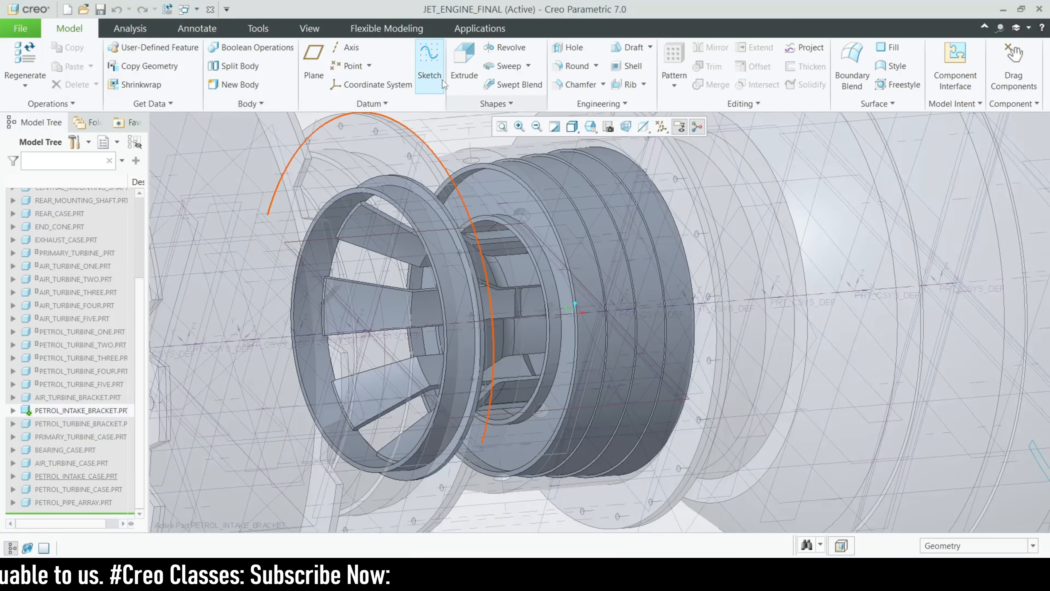
{"action": "left_click", "coordinate": [429, 62]}
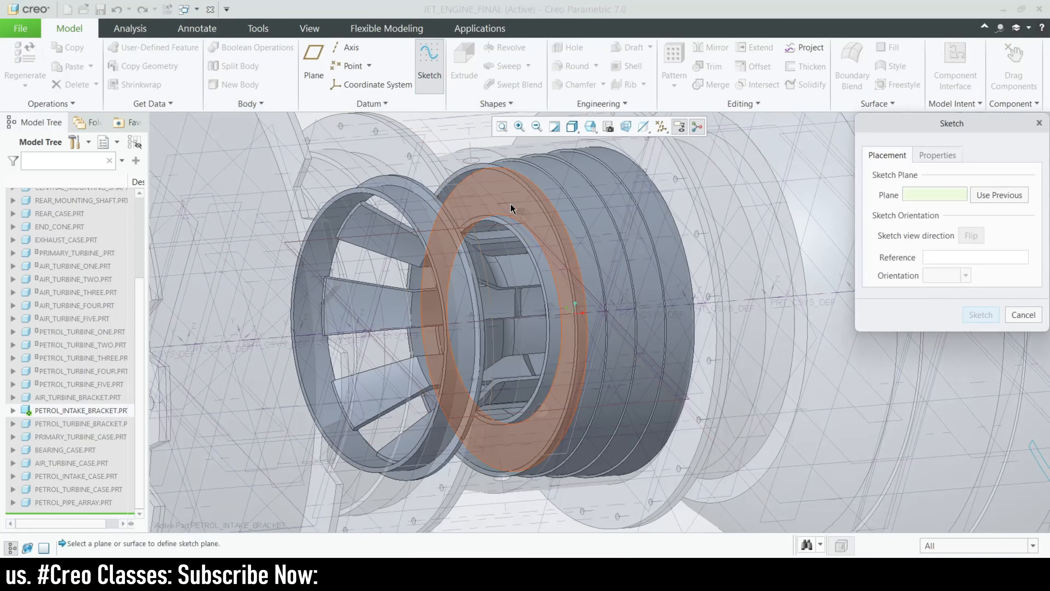
{"action": "left_click", "coordinate": [510, 208]}
{"action": "left_click", "coordinate": [986, 315]}
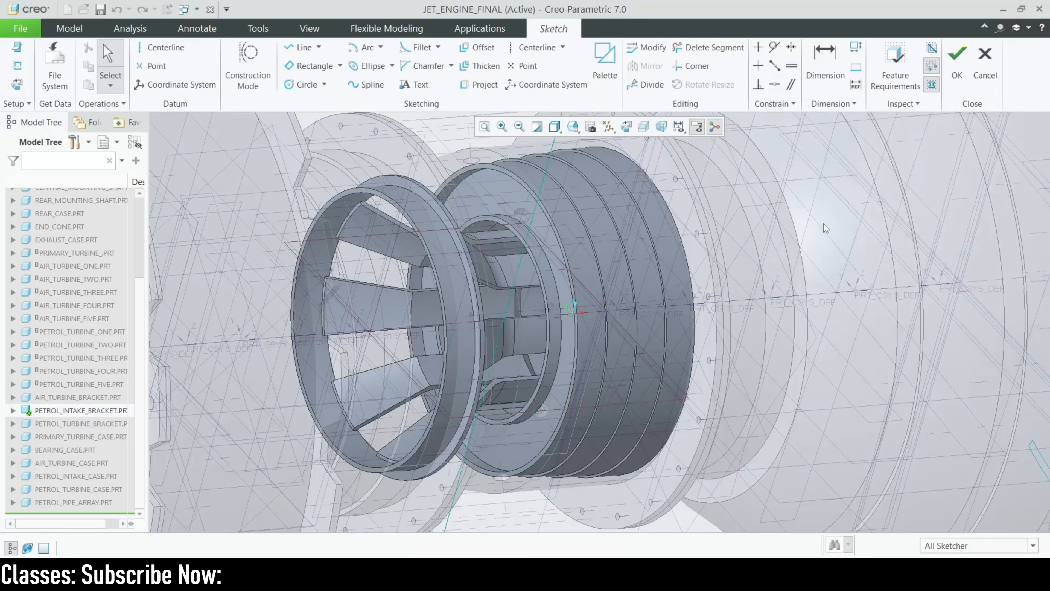
{"action": "left_click", "coordinate": [622, 128]}
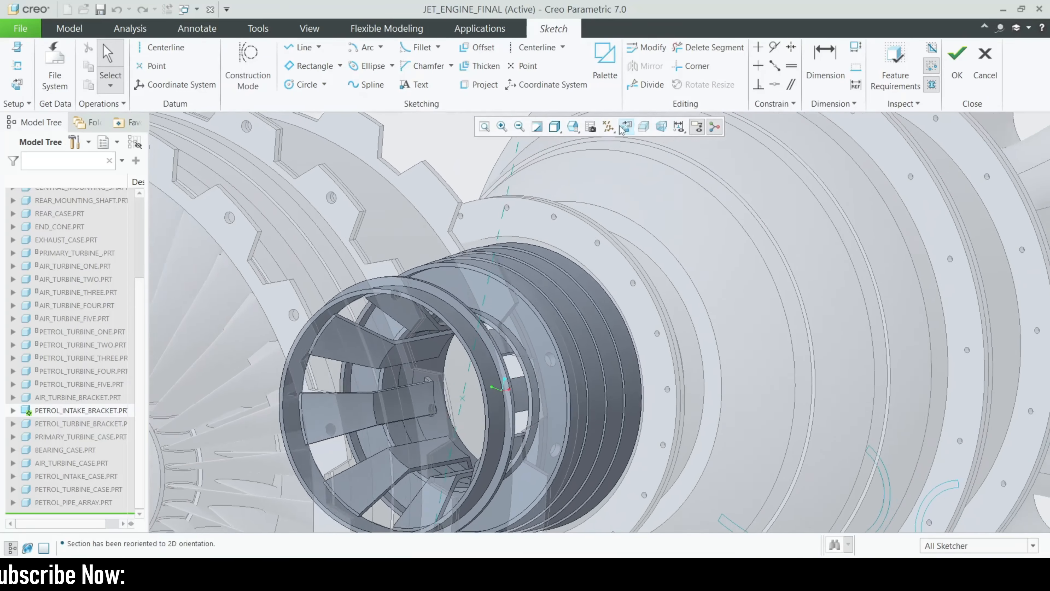
{"action": "scroll", "coordinate": [637, 269], "scroll_direction": "down", "scroll_amount": 5}
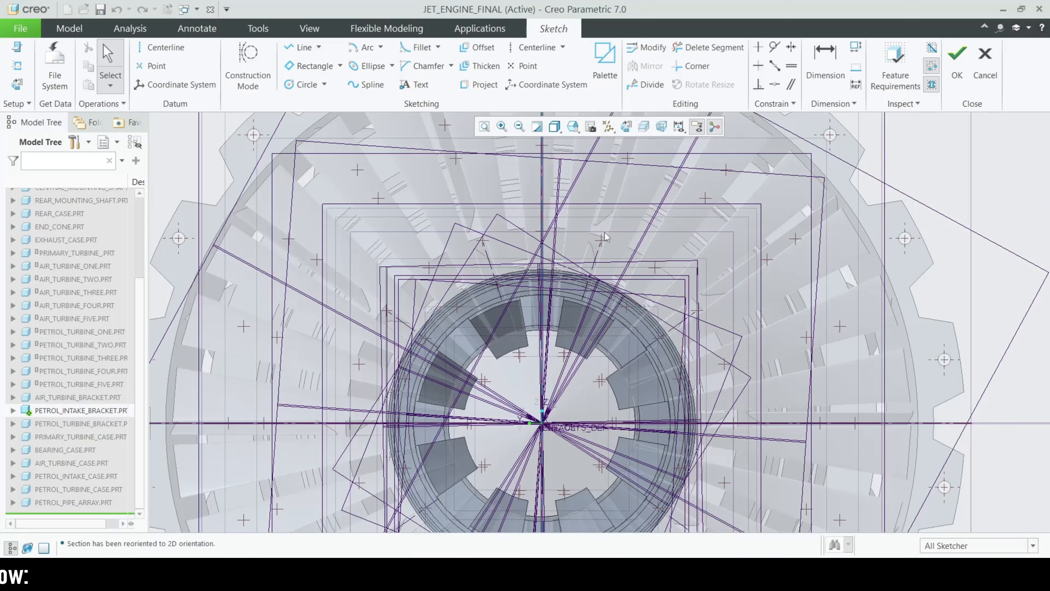
Hide the datum planes and examine the bracket's annular face from several angles and square to the sketch plane.
{"action": "left_click", "coordinate": [608, 126]}
{"action": "left_click", "coordinate": [639, 200]}
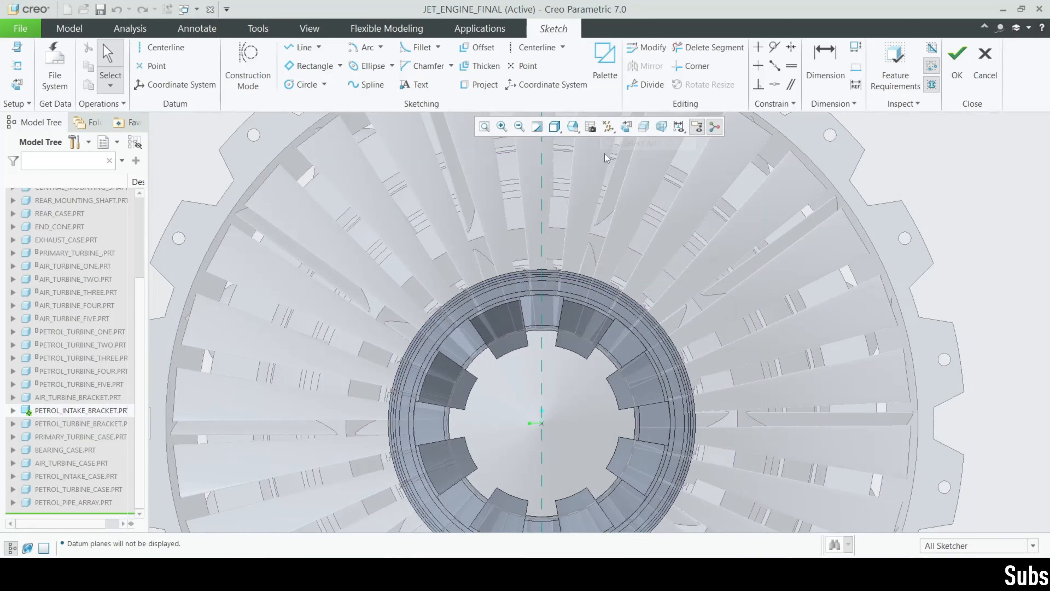
{"action": "scroll", "coordinate": [606, 248], "scroll_direction": "up", "scroll_amount": 3}
{"action": "mouse_move", "coordinate": [605, 267]}
{"action": "middle_mouse_down"}
{"action": "mouse_move", "coordinate": [541, 305]}
{"action": "mouse_move", "coordinate": [586, 326]}
{"action": "mouse_move", "coordinate": [574, 327]}
{"action": "mouse_move", "coordinate": [540, 260]}
{"action": "mouse_move", "coordinate": [562, 162]}
{"action": "middle_mouse_up"}
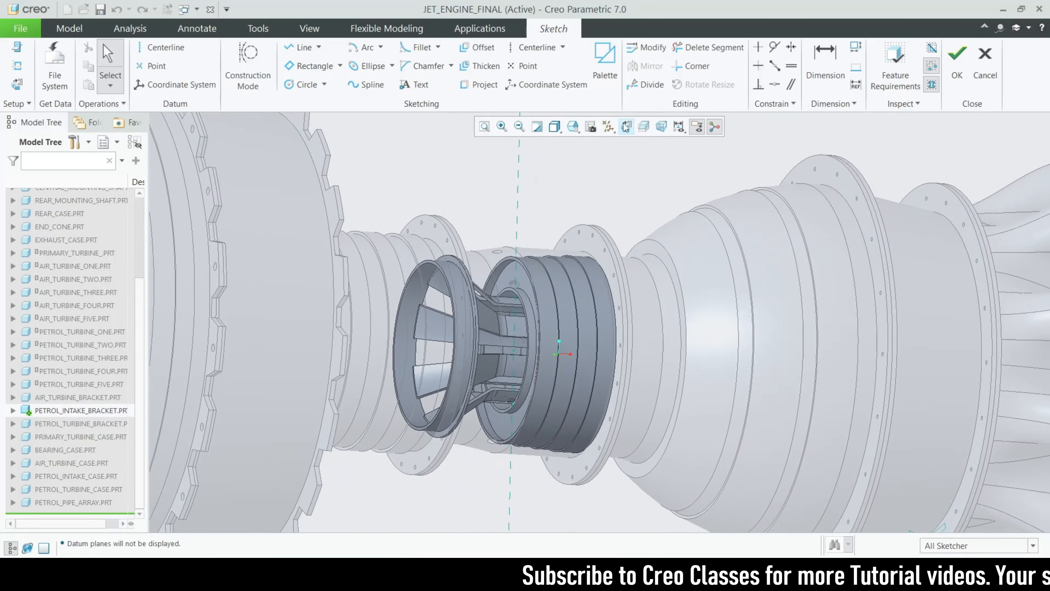
{"action": "left_click", "coordinate": [613, 131]}
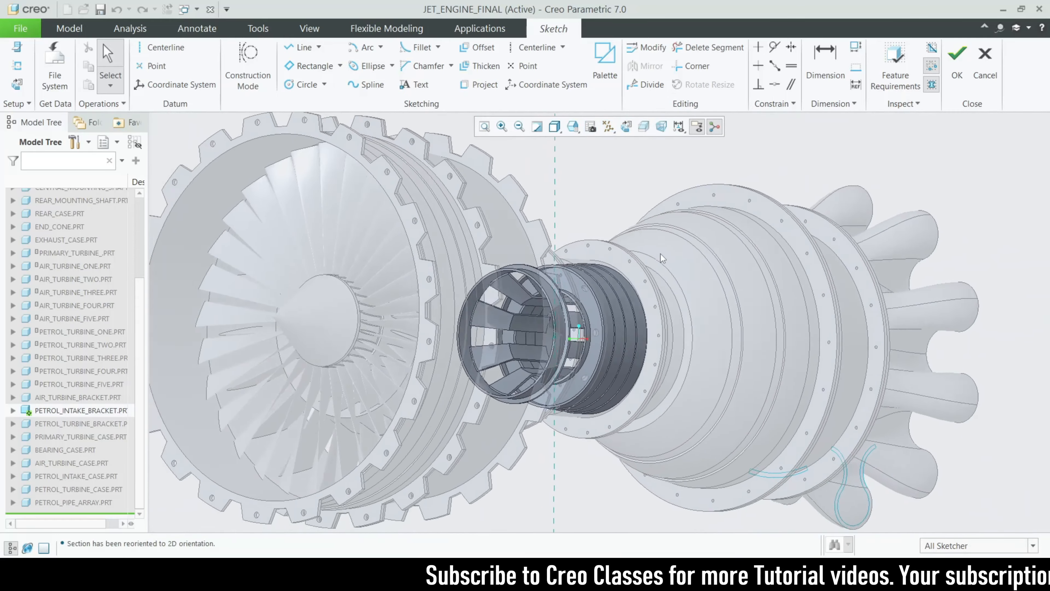
{"action": "scroll", "coordinate": [658, 289], "scroll_direction": "up", "scroll_amount": 5}
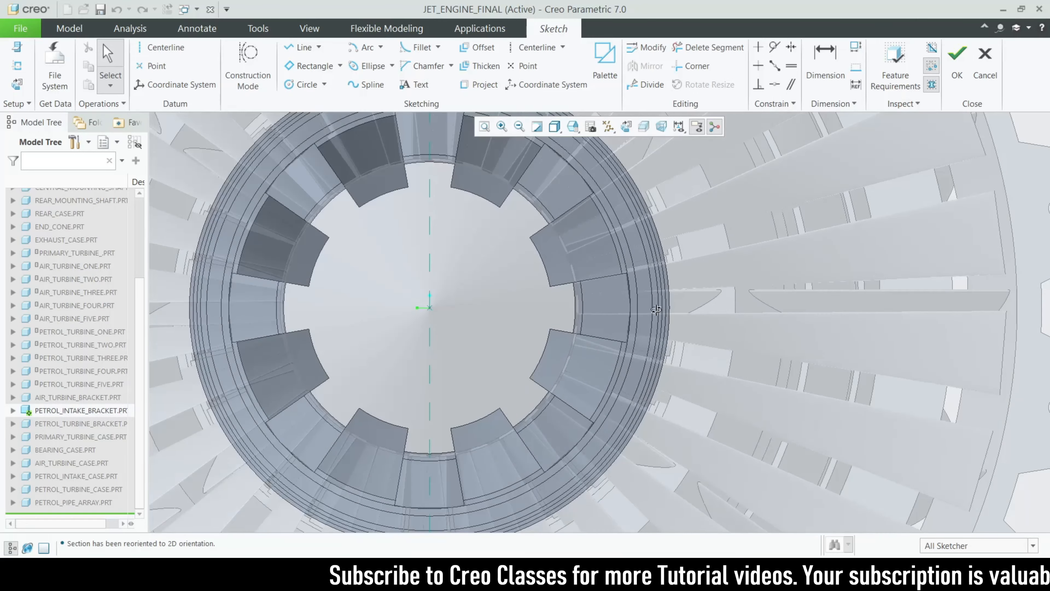
{"action": "mouse_move", "coordinate": [656, 302]}
{"action": "middle_mouse_down"}
{"action": "mouse_move", "coordinate": [599, 307]}
{"action": "mouse_move", "coordinate": [664, 306]}
{"action": "middle_mouse_up"}
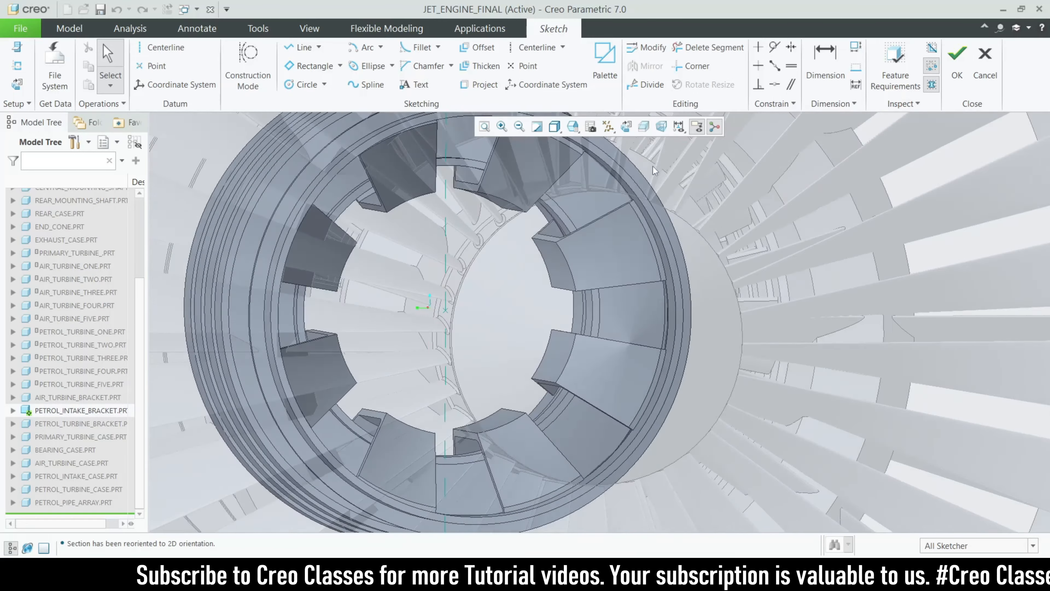
{"action": "left_click", "coordinate": [608, 126]}
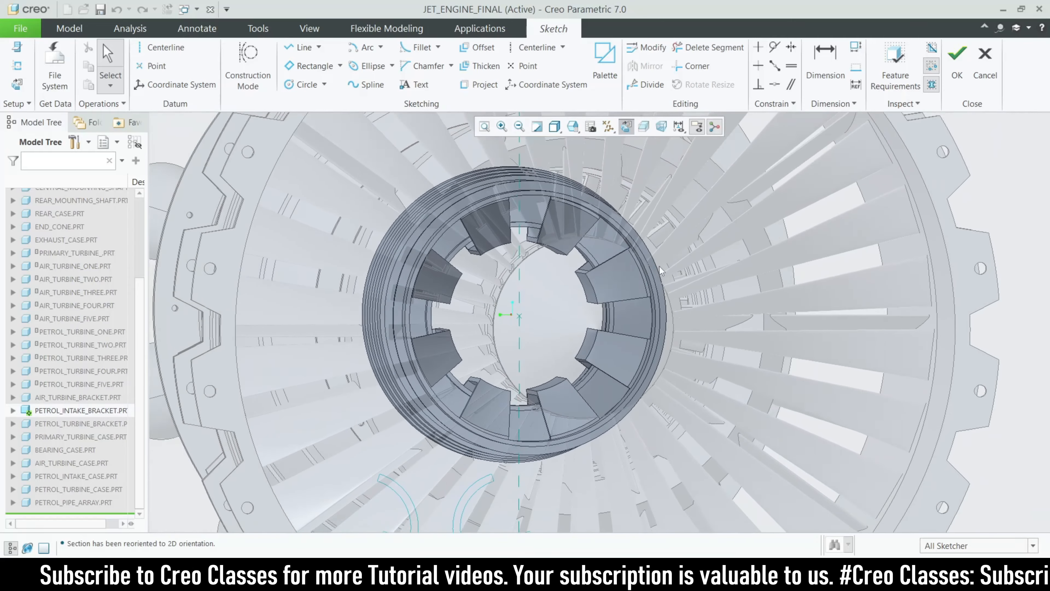
{"action": "scroll", "coordinate": [615, 314], "scroll_direction": "down", "scroll_amount": 5}
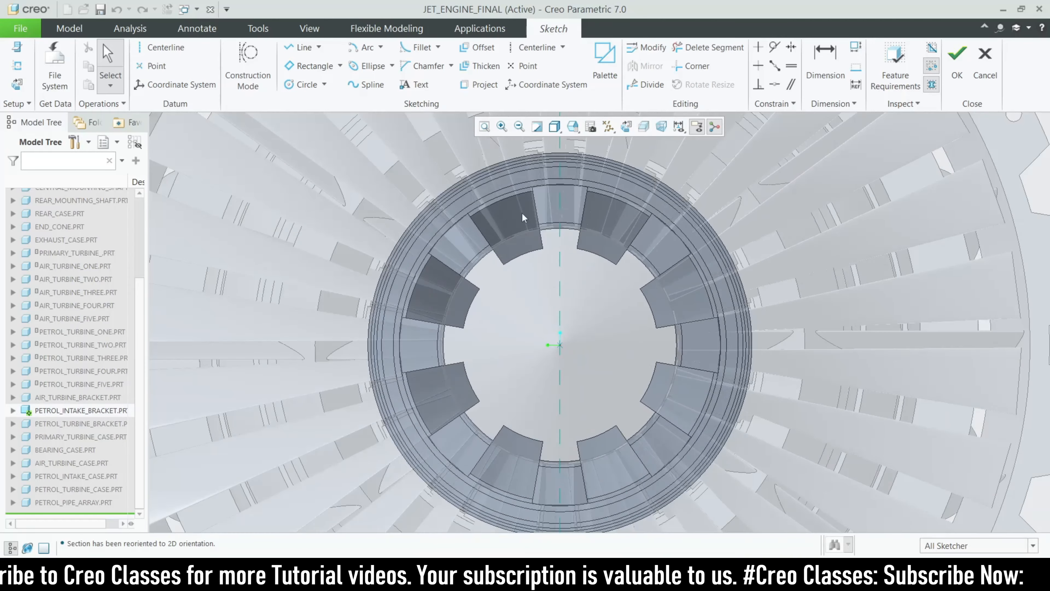
Turn the display of datum planes back on in the sketch.
{"action": "left_click", "coordinate": [608, 126]}
{"action": "left_click", "coordinate": [608, 200]}
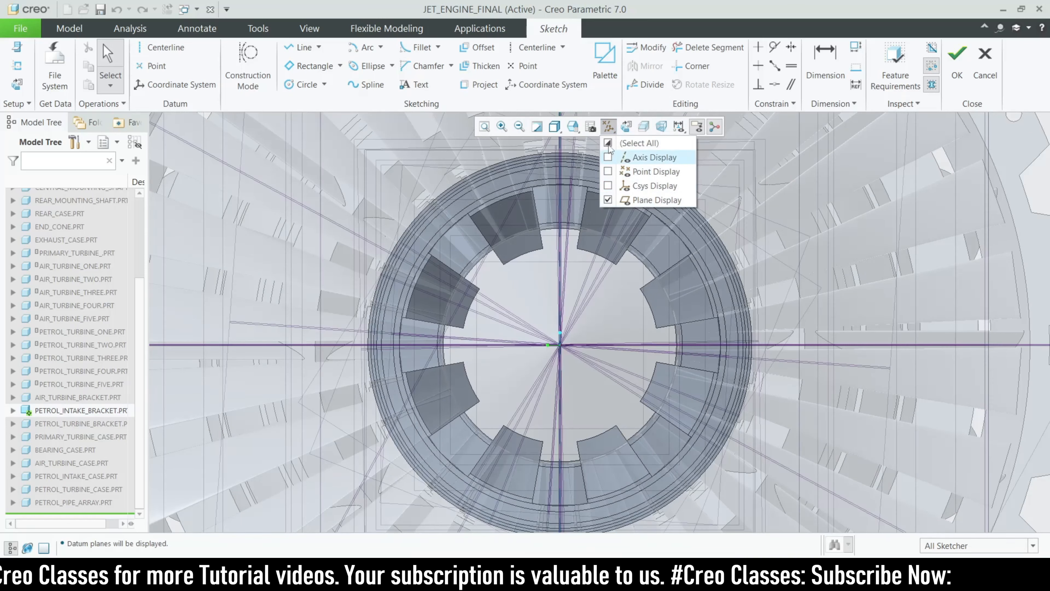
{"action": "left_click", "coordinate": [609, 127]}
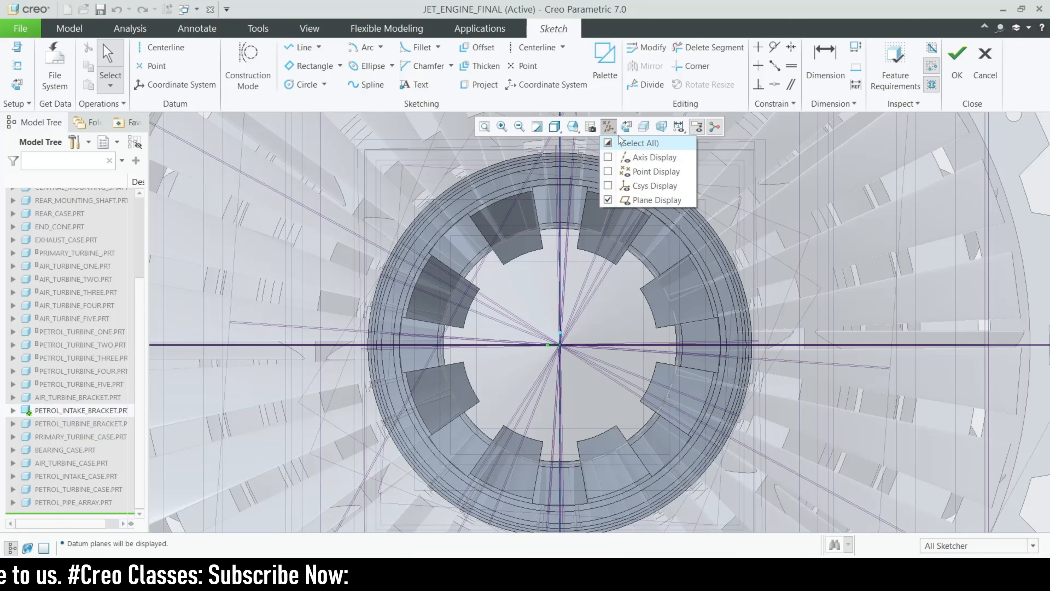
{"action": "left_click", "coordinate": [608, 129]}
Sketch a circle centred on the horizontal datum plane within the annular face and set its diameter to 10 mm.
{"action": "left_click", "coordinate": [306, 84]}
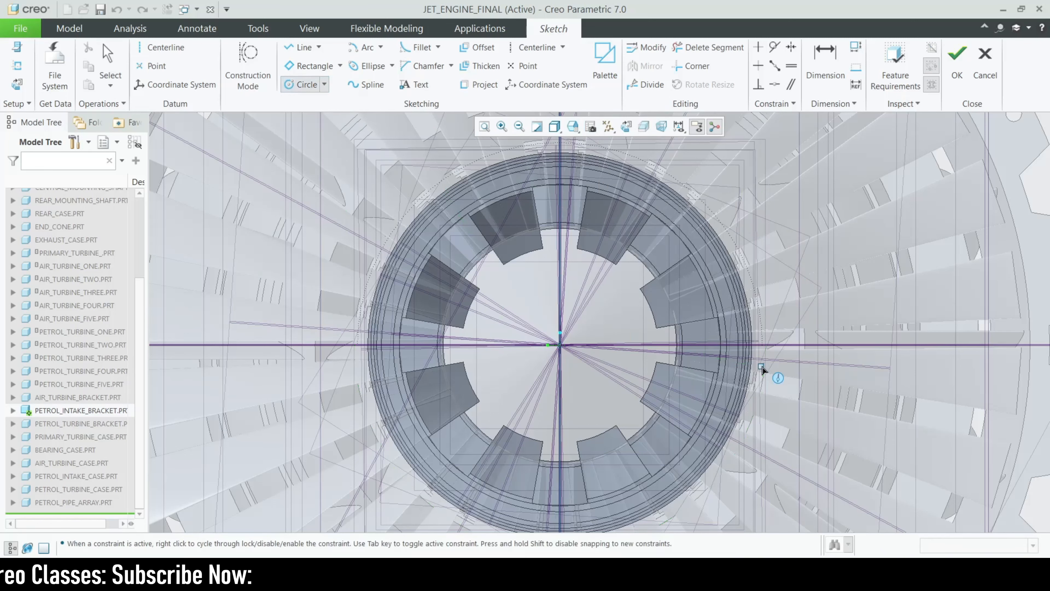
{"action": "scroll", "coordinate": [769, 368], "scroll_direction": "up", "scroll_amount": 3}
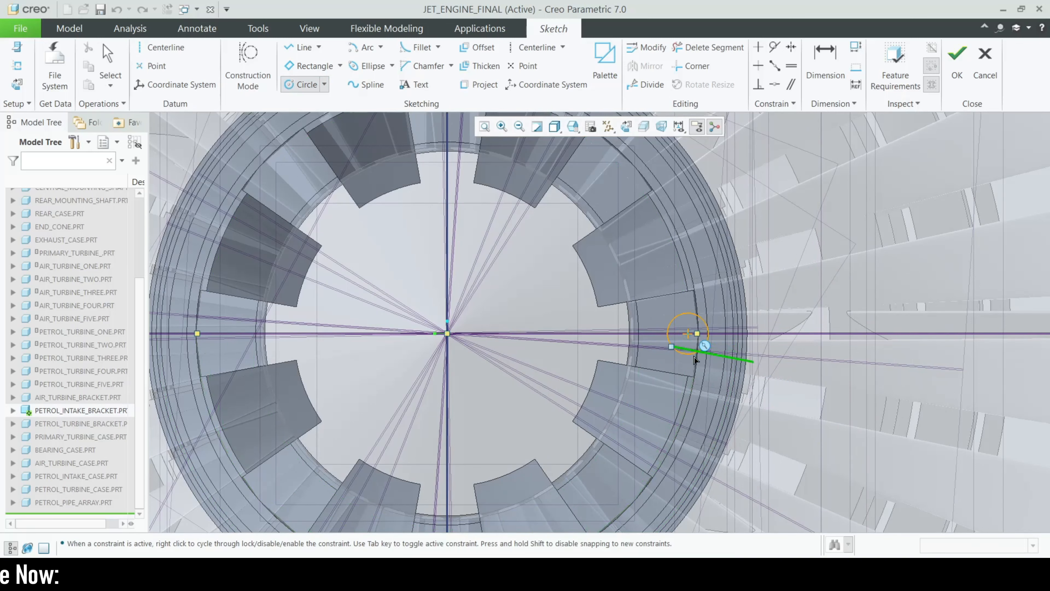
{"action": "scroll", "coordinate": [677, 339], "scroll_direction": "up", "scroll_amount": 3}
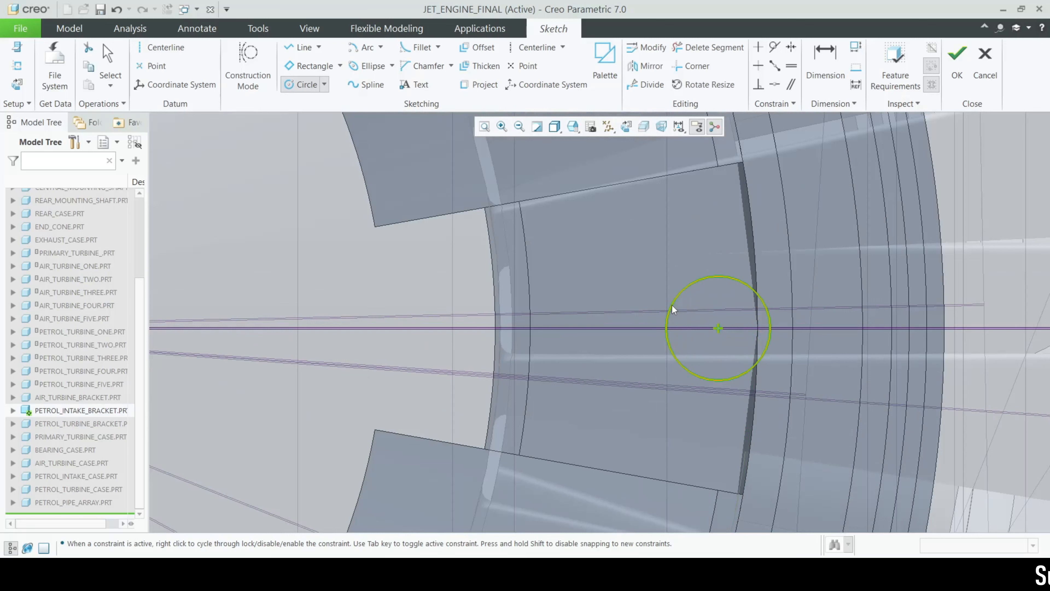
{"action": "left_click", "coordinate": [672, 305]}
{"action": "middle_click", "coordinate": [672, 305]}
{"action": "double_click", "coordinate": [637, 267]}
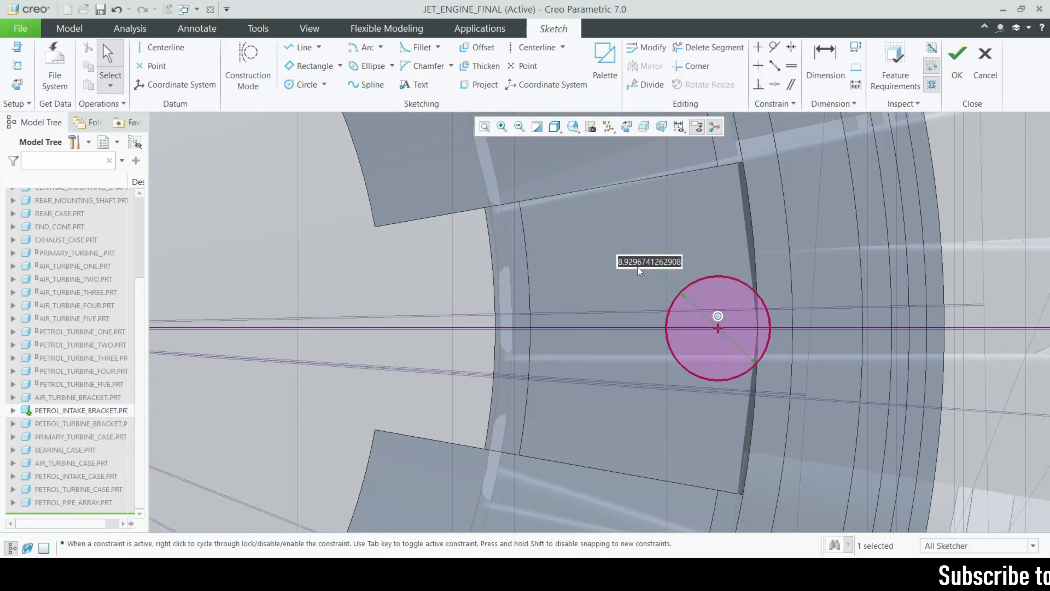
{"action": "type", "text": "10"}
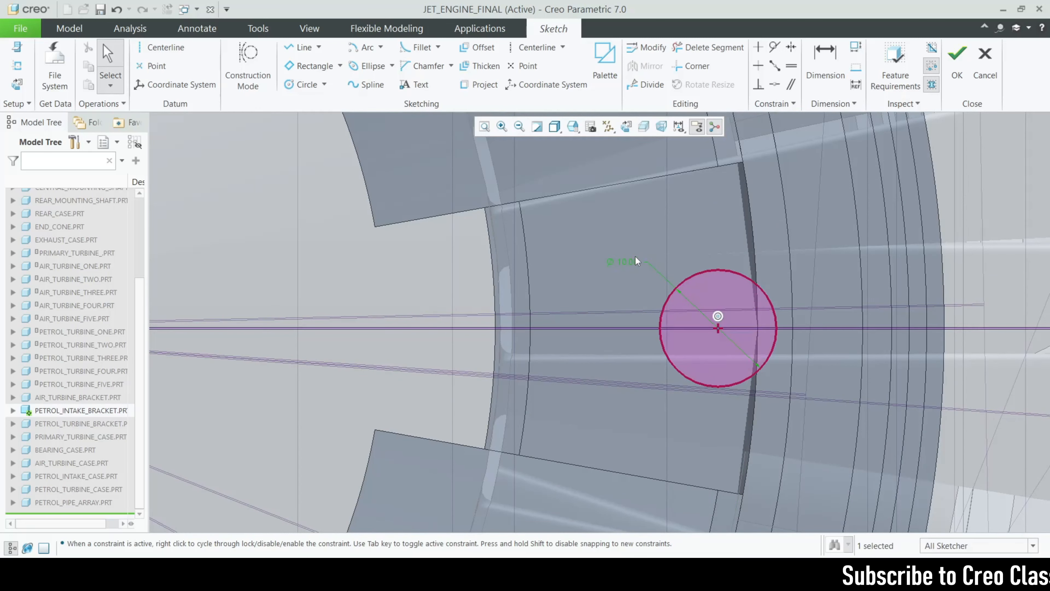
Dimension the circle centre from the vertical reference at 76.52 mm, deleting the conflicting Coincide constraint.
{"action": "scroll", "coordinate": [674, 257], "scroll_direction": "down", "scroll_amount": 4}
{"action": "scroll", "coordinate": [651, 289], "scroll_direction": "down", "scroll_amount": 2}
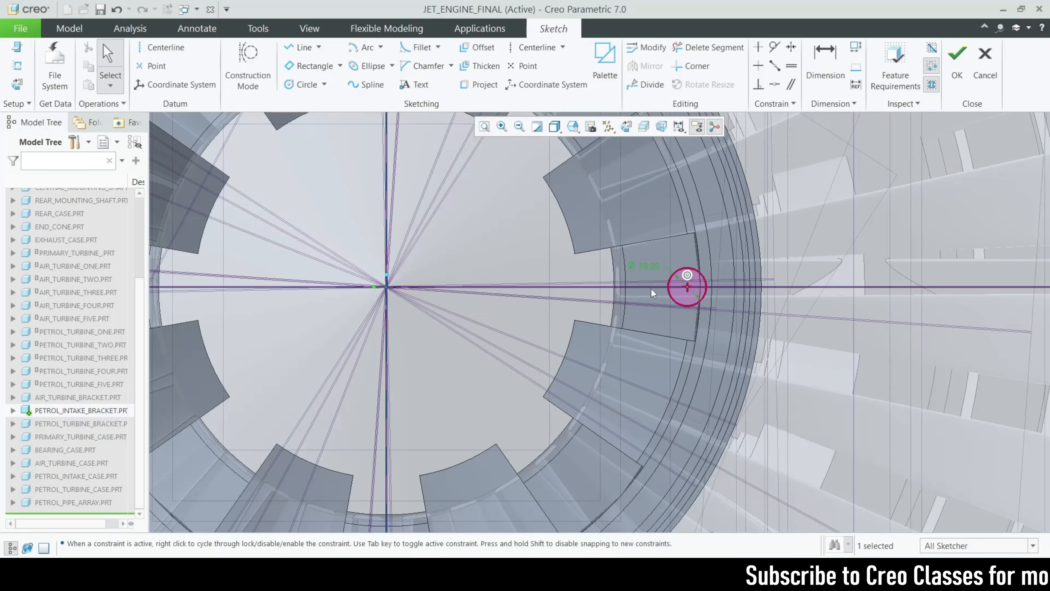
{"action": "scroll", "coordinate": [663, 279], "scroll_direction": "up", "scroll_amount": 2}
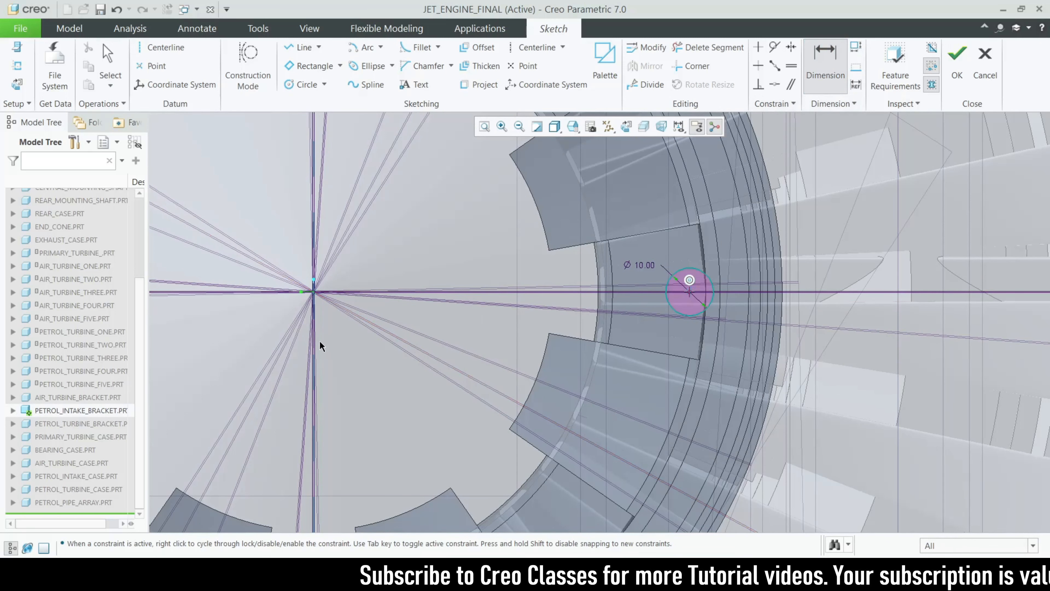
{"action": "middle_click", "coordinate": [453, 264]}
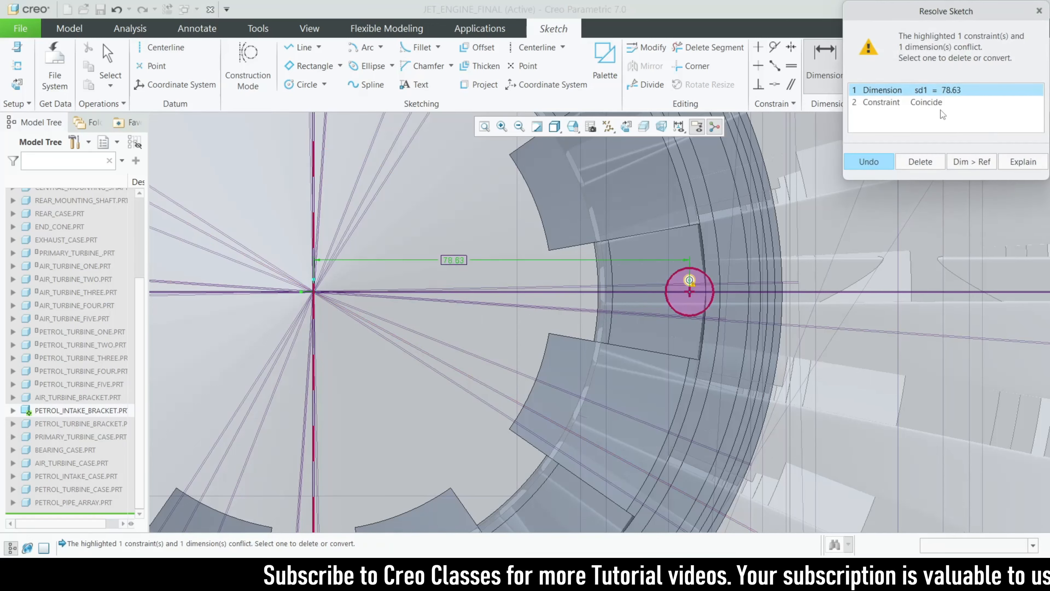
{"action": "left_click", "coordinate": [930, 106]}
{"action": "left_click", "coordinate": [920, 162]}
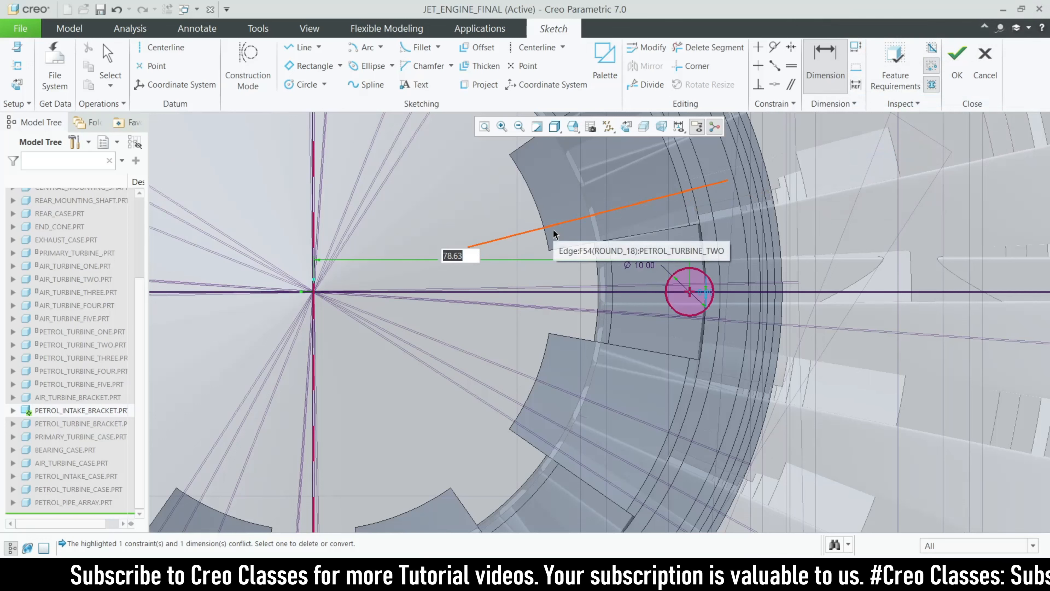
{"action": "type", "text": "76.52"}
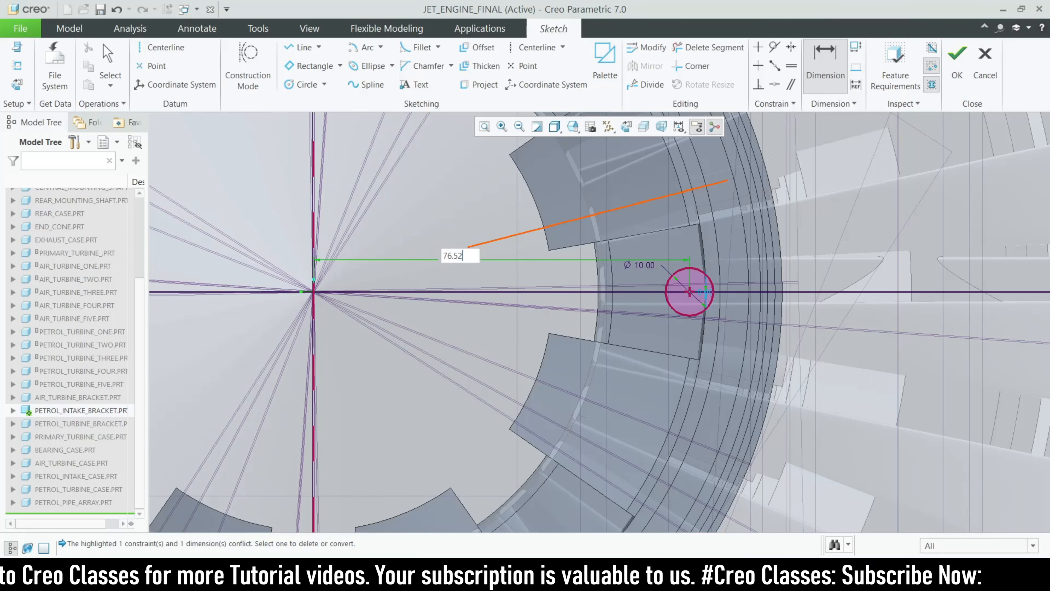
{"action": "key", "text": "Return"}
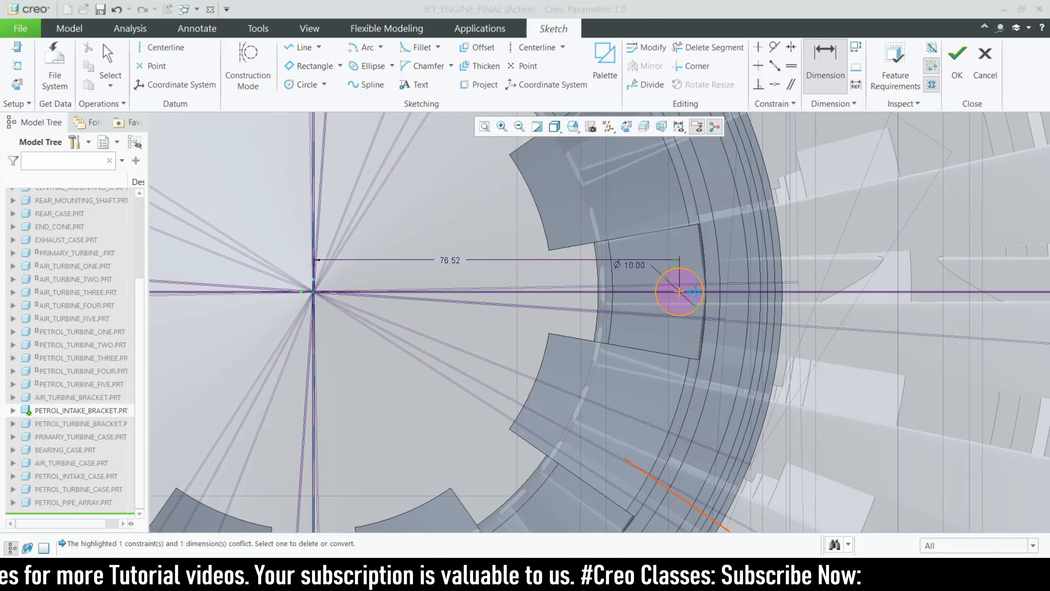
Check the circle's dimensions against the petrol_intake_bracket_eng_drw PDF in the browser and return to the Creo sketch.
{"action": "key", "text": "alt+Tab"}
{"action": "scroll", "coordinate": [517, 314], "scroll_direction": "up", "scroll_amount": 2}
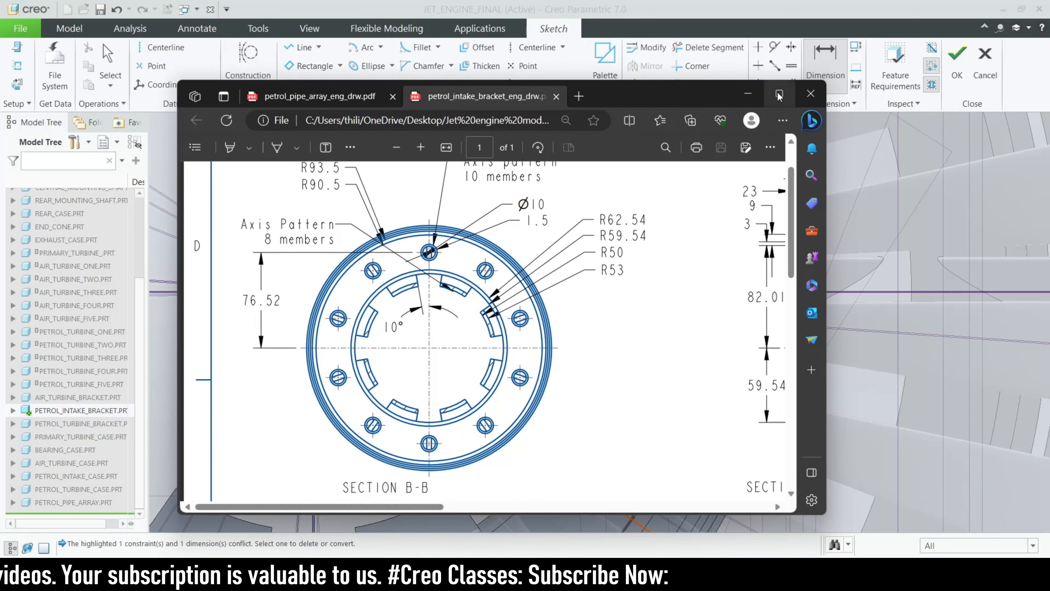
{"action": "left_click", "coordinate": [748, 94]}
{"action": "scroll", "coordinate": [652, 286], "scroll_direction": "up", "scroll_amount": 1}
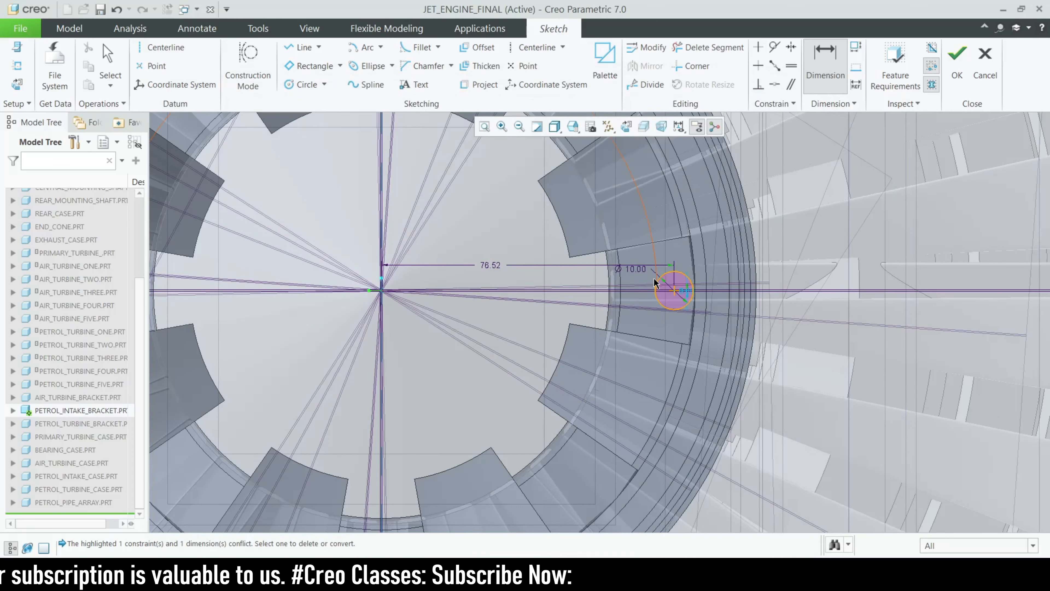
{"action": "scroll", "coordinate": [681, 270], "scroll_direction": "up", "scroll_amount": 1}
{"action": "scroll", "coordinate": [681, 269], "scroll_direction": "down", "scroll_amount": 1}
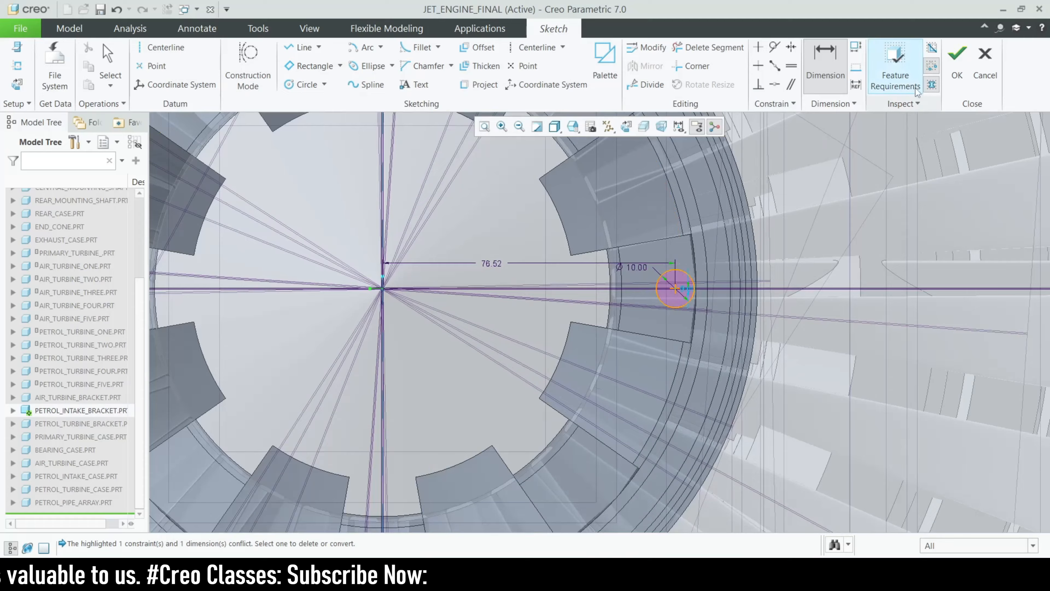
Finish the sketch and start a solid extrusion of the circle from the bracket's annular face.
{"action": "left_click", "coordinate": [954, 75]}
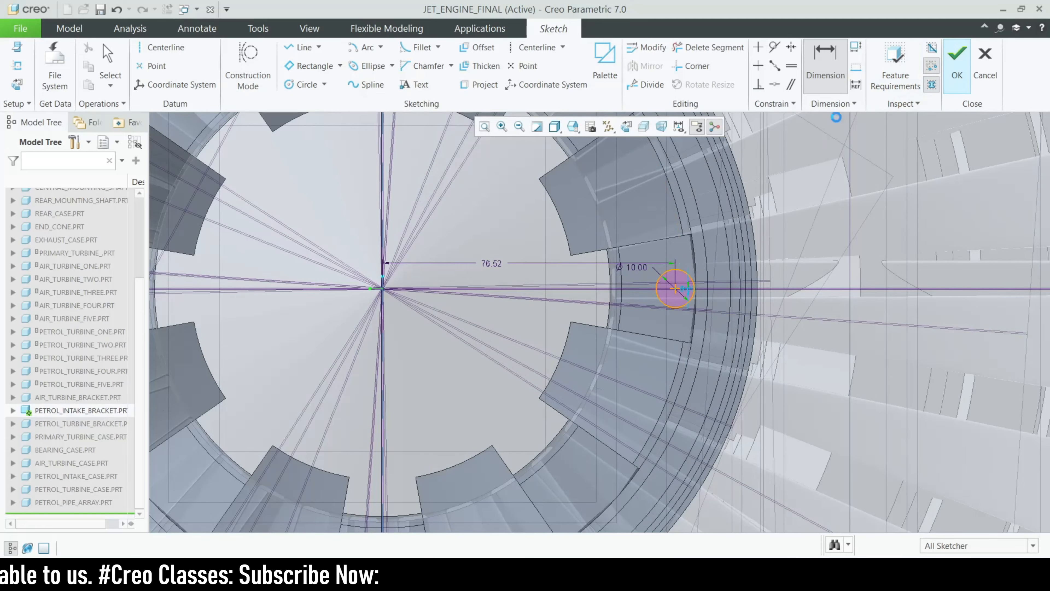
{"action": "left_click", "coordinate": [467, 68]}
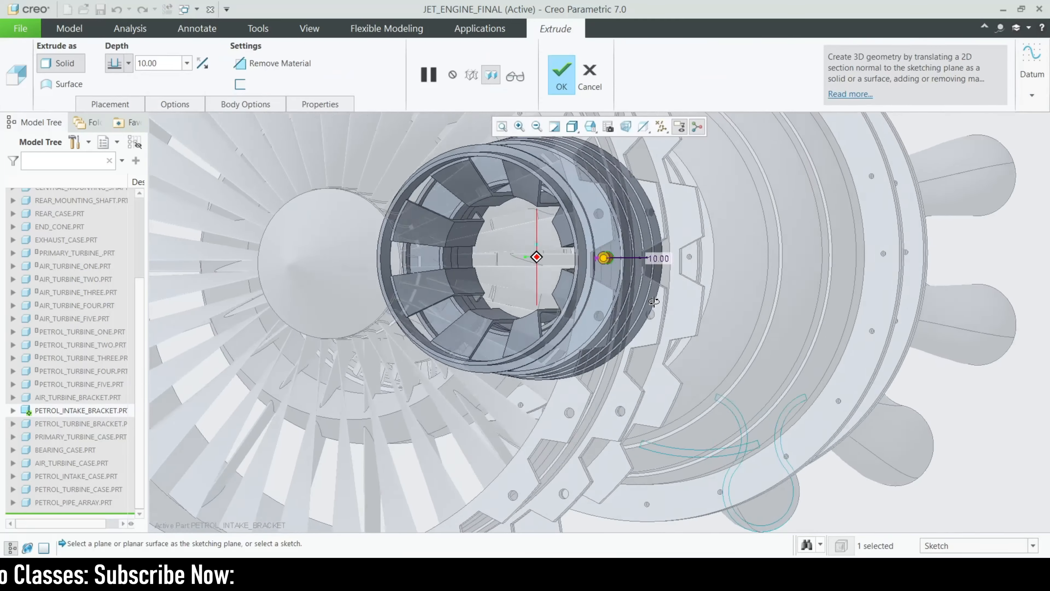
{"action": "middle_click_drag", "start_coordinate": [654, 302], "coordinate": [528, 209]}
{"action": "scroll", "coordinate": [515, 272], "scroll_direction": "up", "scroll_amount": 3}
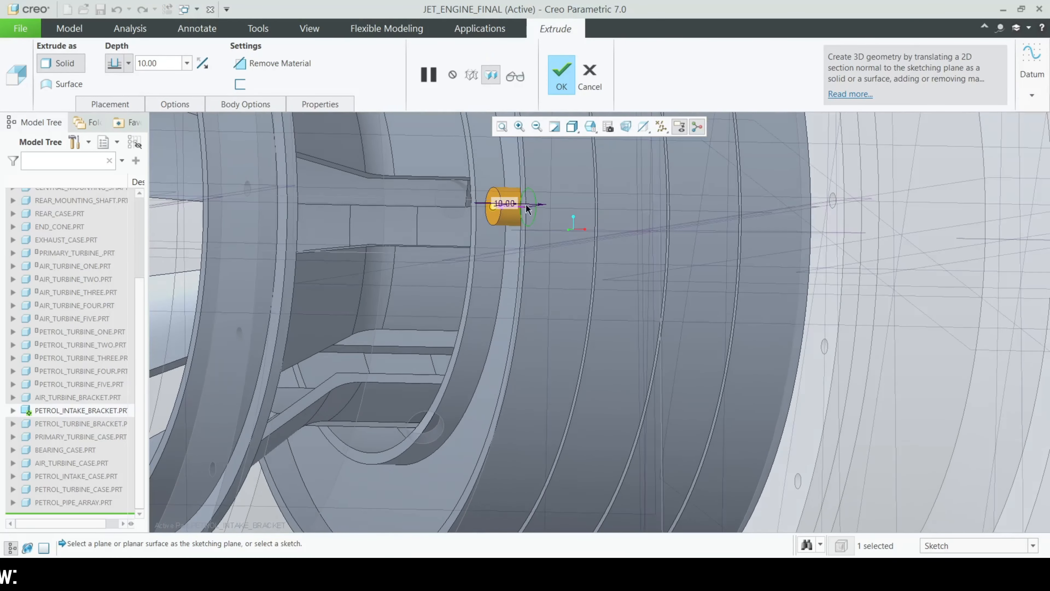
Examine the extrusion preview on the annular face using the FRONT and BOTTOM views and from an oblique angle.
{"action": "left_click", "coordinate": [577, 129]}
{"action": "left_click", "coordinate": [569, 131]}
{"action": "left_click", "coordinate": [590, 129]}
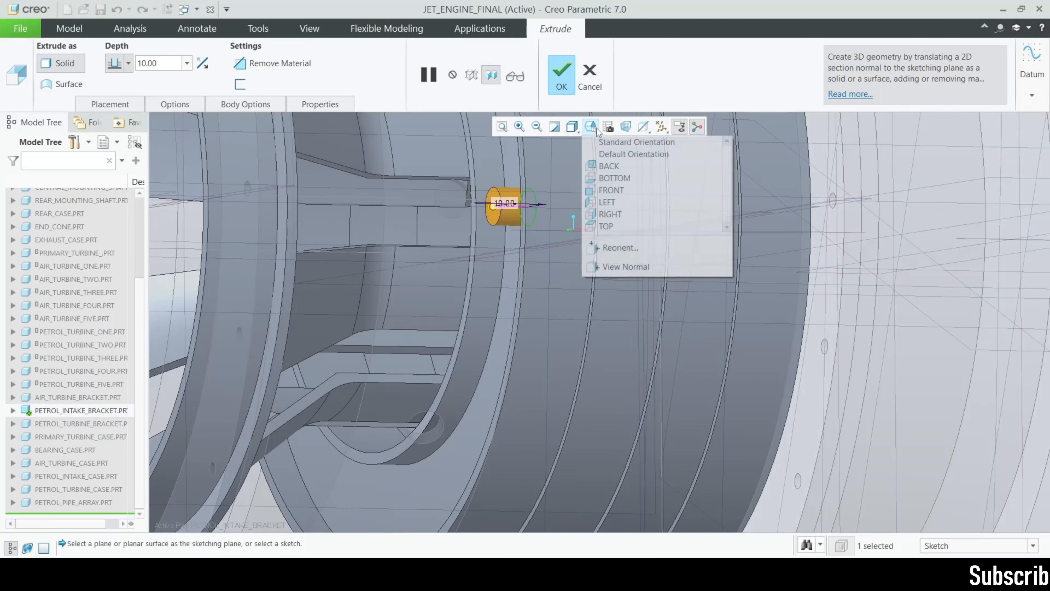
{"action": "left_click", "coordinate": [617, 187]}
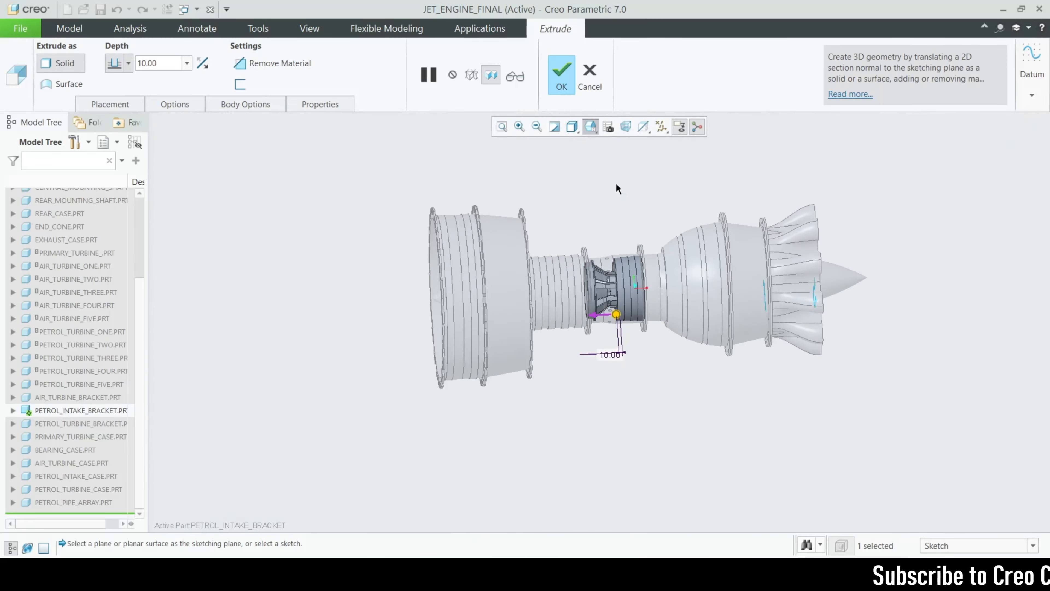
{"action": "scroll", "coordinate": [589, 356], "scroll_direction": "up", "scroll_amount": 10}
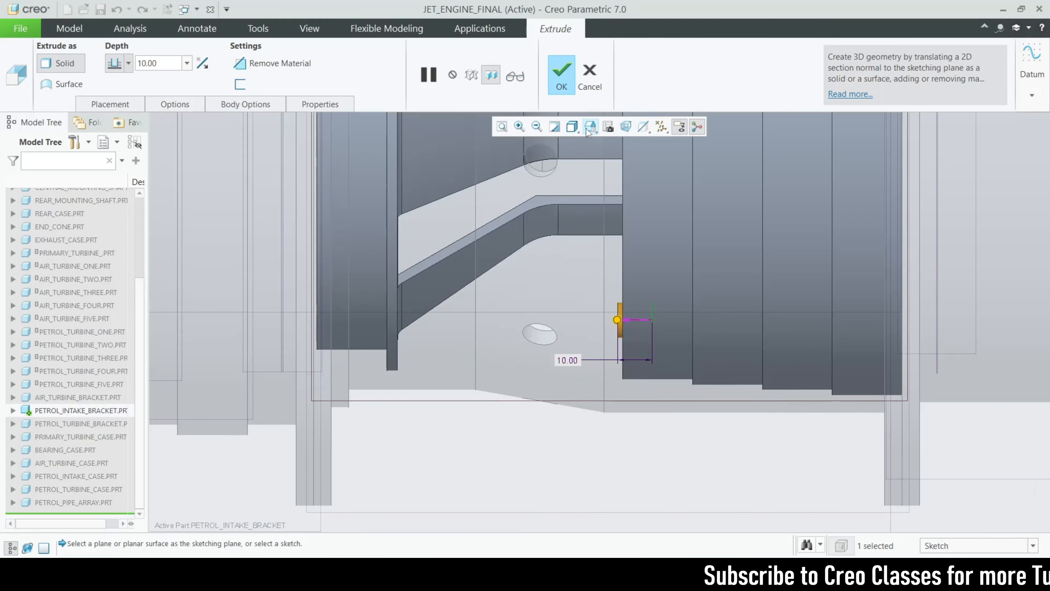
{"action": "left_click", "coordinate": [589, 127]}
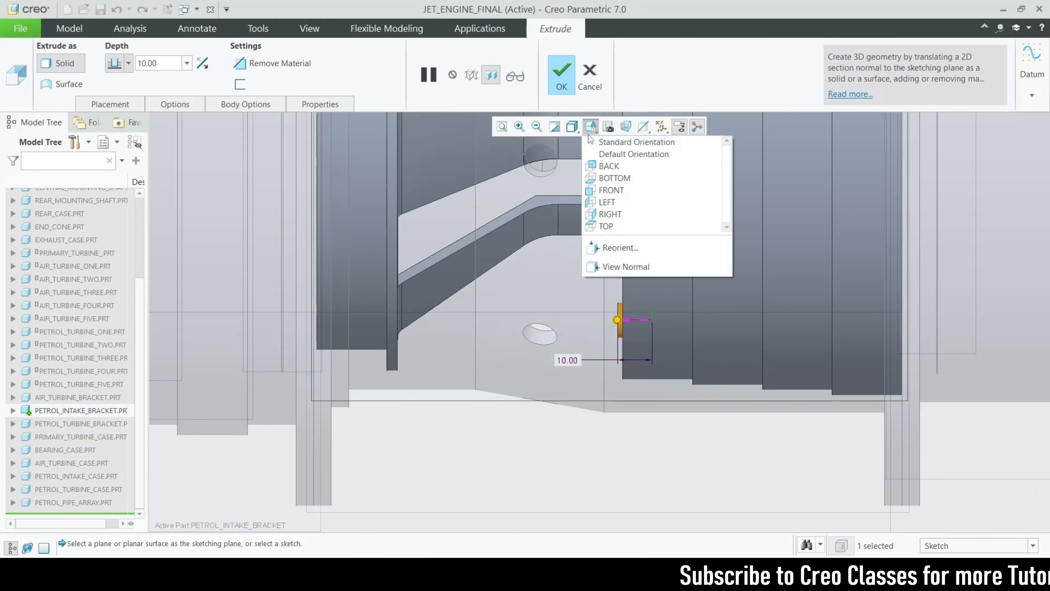
{"action": "left_click", "coordinate": [613, 178]}
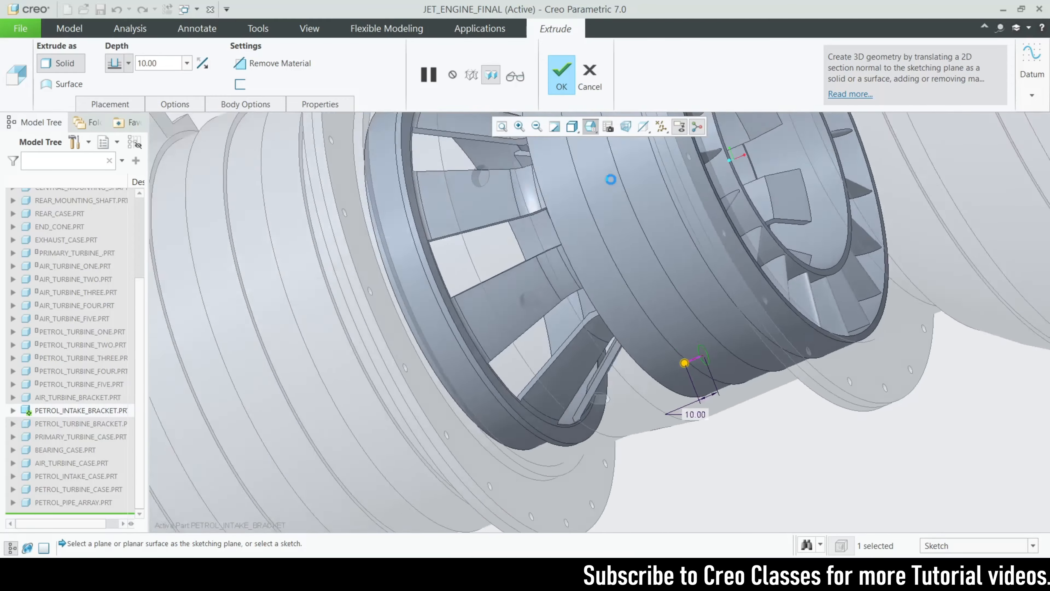
{"action": "scroll", "coordinate": [632, 337], "scroll_direction": "up", "scroll_amount": 10}
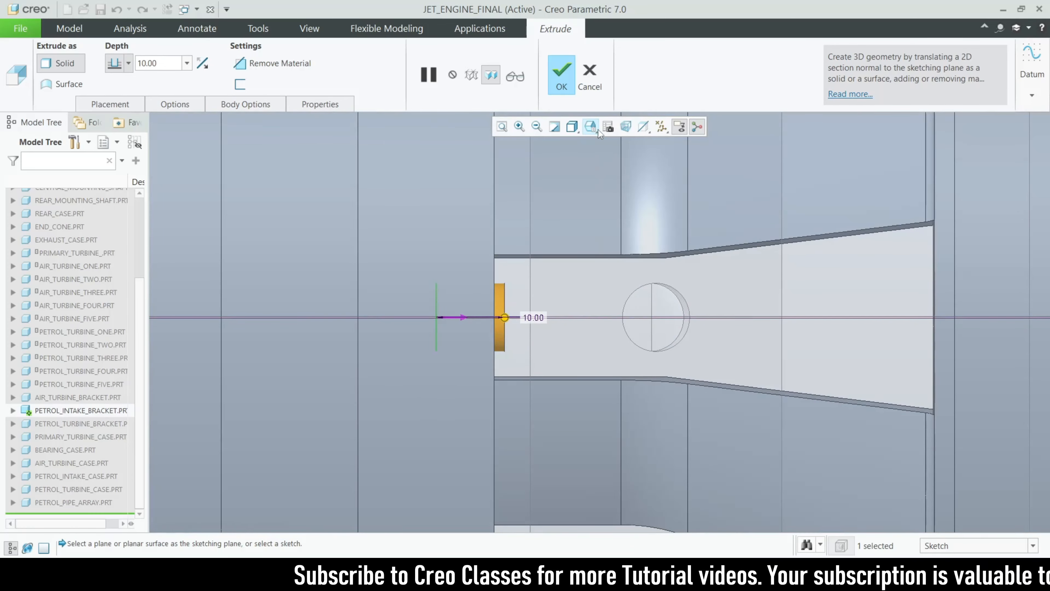
{"action": "scroll", "coordinate": [625, 244], "scroll_direction": "up", "scroll_amount": 8}
{"action": "middle_click_drag", "start_coordinate": [625, 235], "coordinate": [575, 210]}
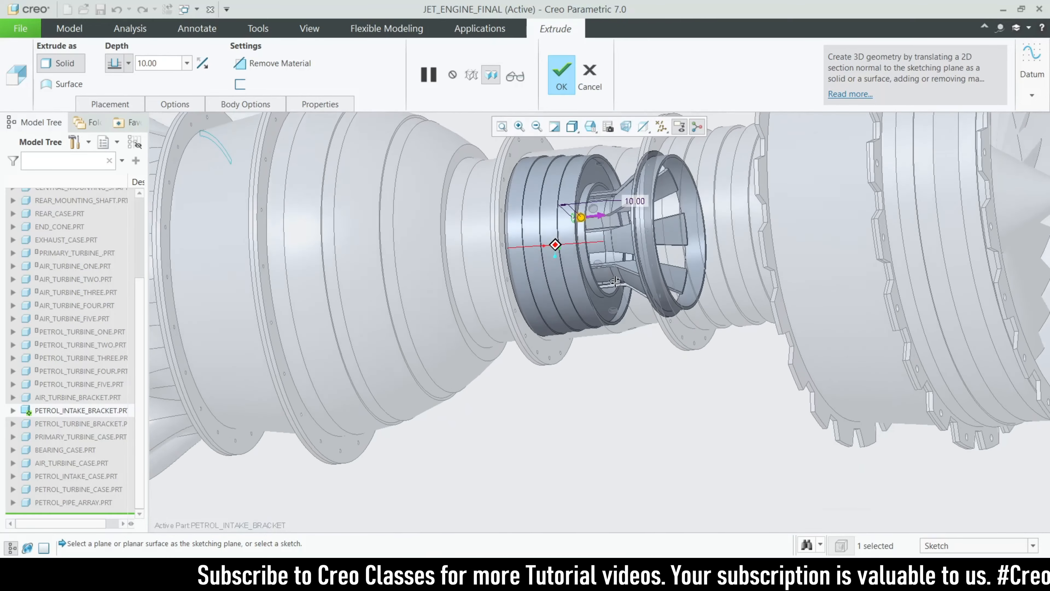
{"action": "scroll", "coordinate": [574, 210], "scroll_direction": "down", "scroll_amount": 4}
{"action": "scroll", "coordinate": [562, 203], "scroll_direction": "down", "scroll_amount": 2}
{"action": "scroll", "coordinate": [567, 191], "scroll_direction": "down", "scroll_amount": 2}
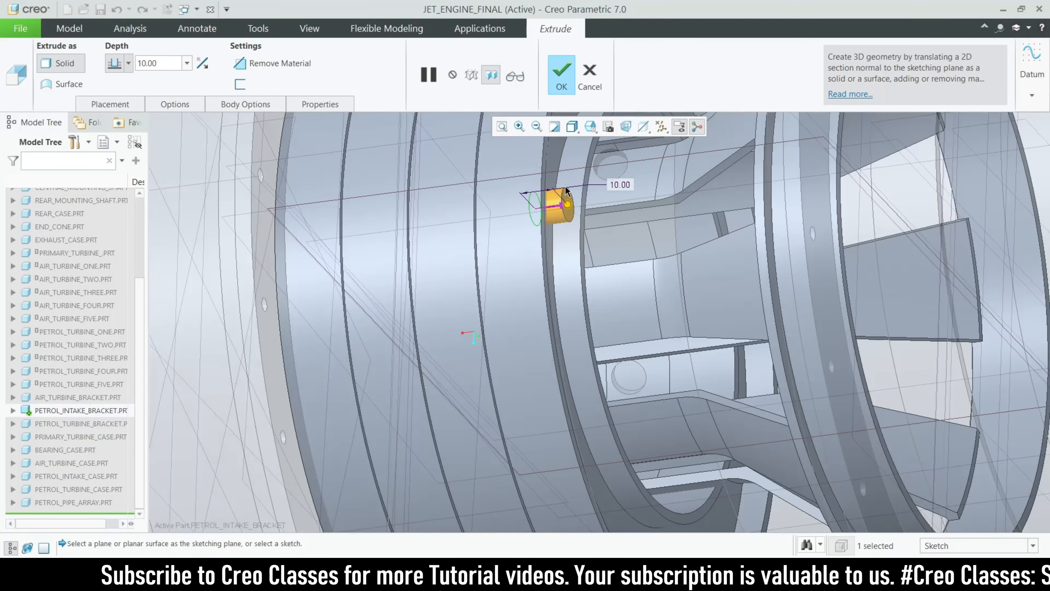
Flip the extrusion into the bracket wall as a material removal, set its depth to 3 mm and complete the cut.
{"action": "left_click", "coordinate": [202, 63]}
{"action": "double_click", "coordinate": [178, 66]}
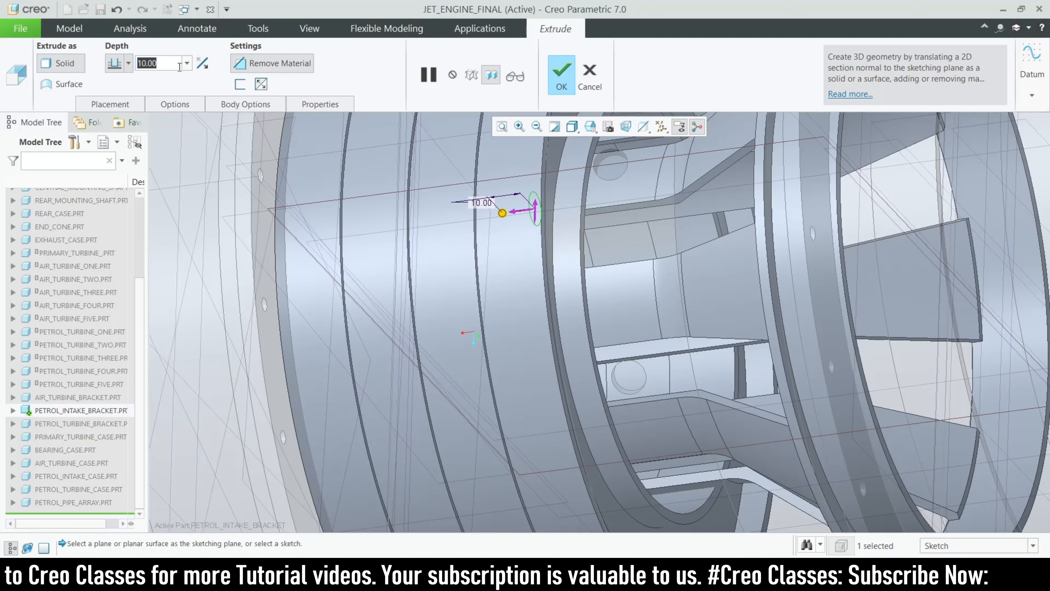
{"action": "type", "text": "3"}
{"action": "key", "text": "Return"}
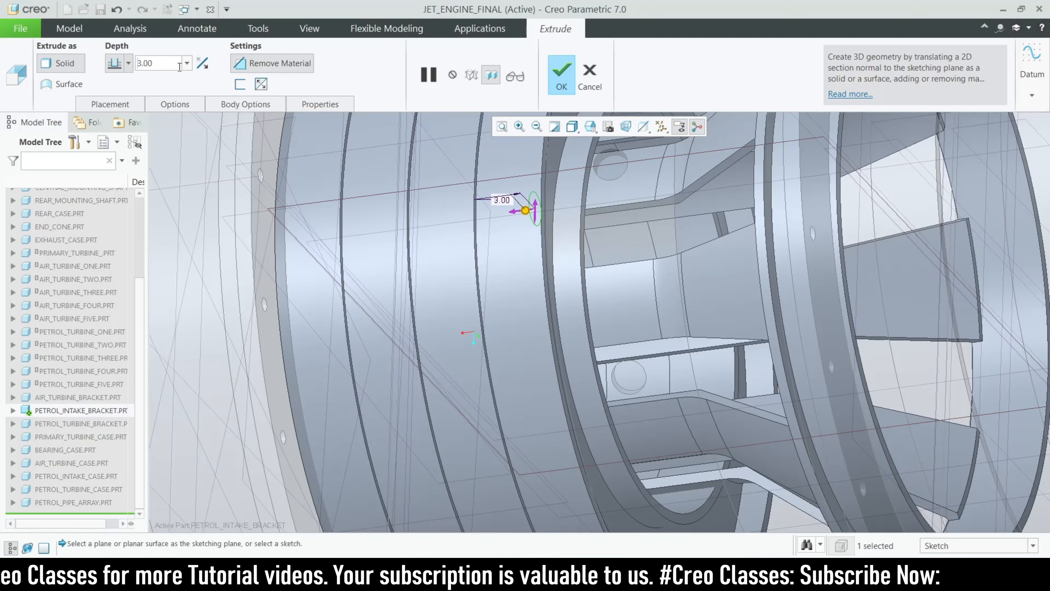
{"action": "left_click", "coordinate": [561, 78]}
{"action": "scroll", "coordinate": [525, 294], "scroll_direction": "down", "scroll_amount": 5}
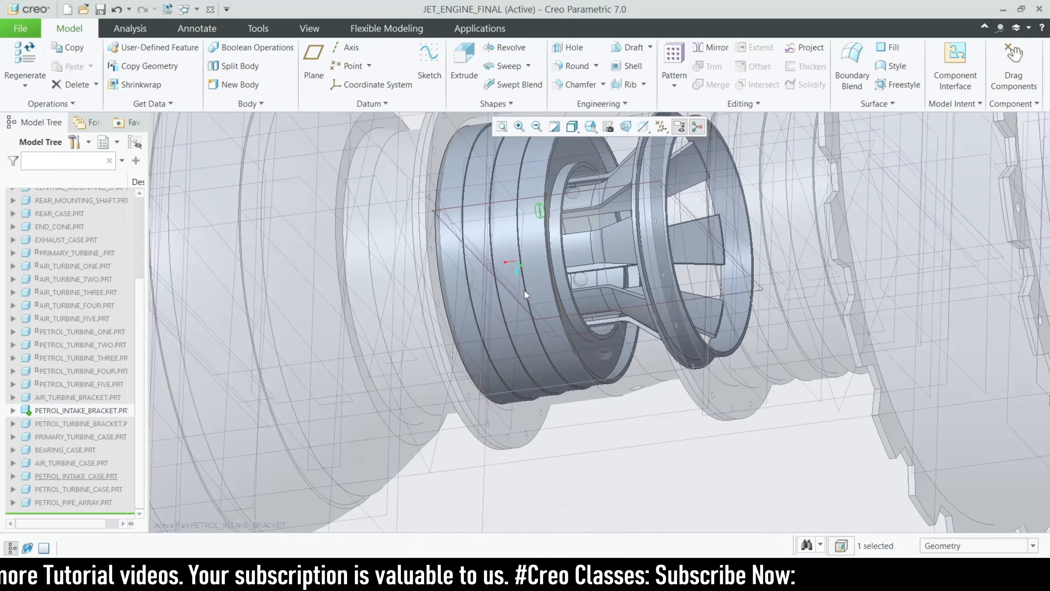
{"action": "scroll", "coordinate": [525, 290], "scroll_direction": "up", "scroll_amount": 1}
{"action": "scroll", "coordinate": [520, 199], "scroll_direction": "down", "scroll_amount": 1}
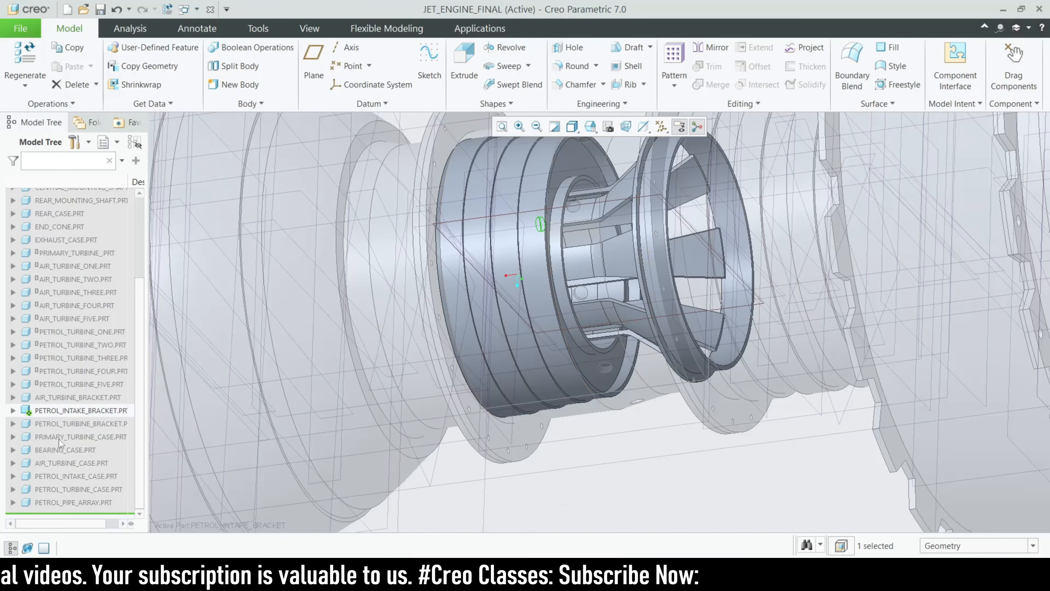
Open PETROL_INTAKE_BRACKET.PRT from the assembly in its own window.
{"action": "left_click", "coordinate": [77, 412]}
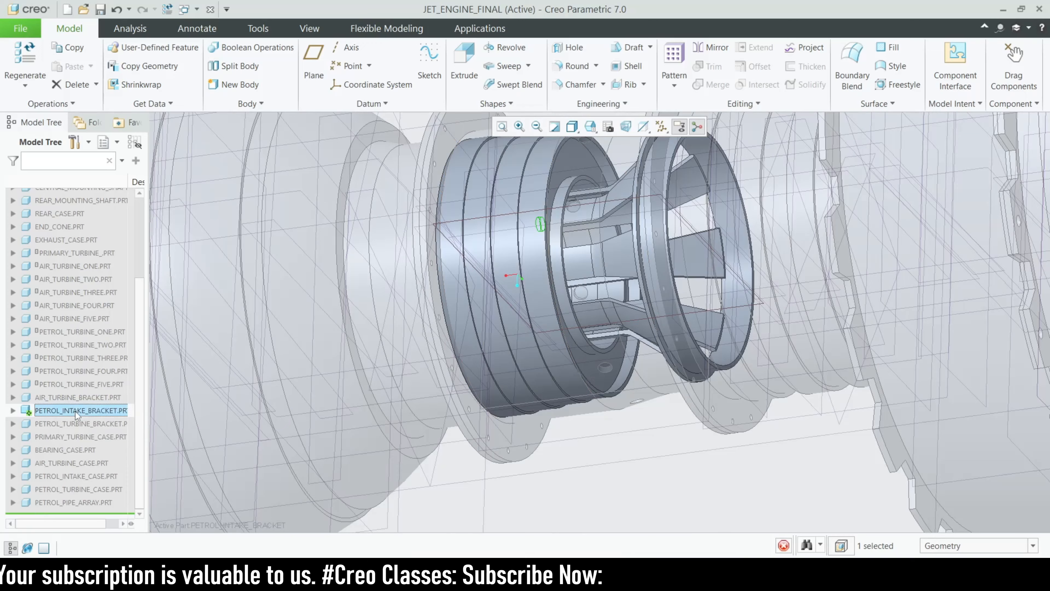
{"action": "left_click", "coordinate": [84, 357]}
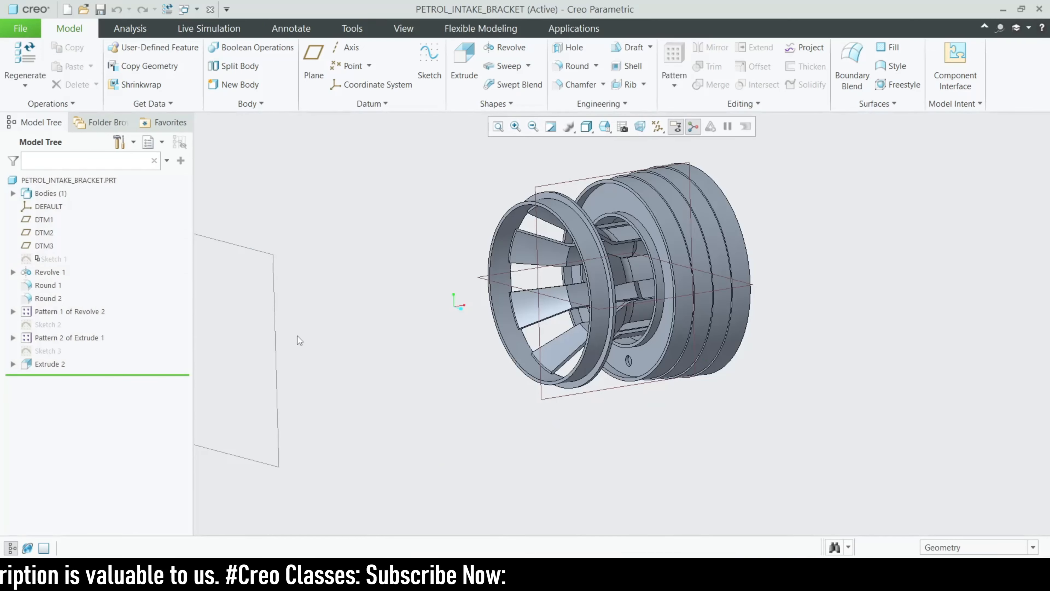
{"action": "middle_click_drag", "start_coordinate": [664, 367], "coordinate": [614, 348]}
{"action": "scroll", "coordinate": [614, 348], "scroll_direction": "up", "scroll_amount": 1}
{"action": "scroll", "coordinate": [525, 268], "scroll_direction": "down", "scroll_amount": 2}
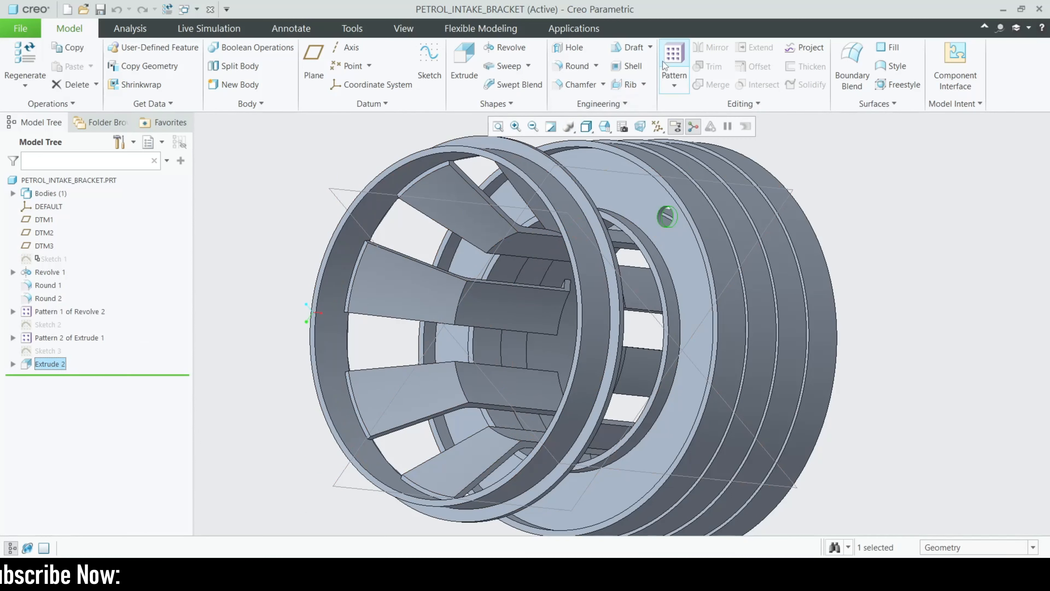
Set up an Axis pattern of the new circular cut about the bracket's central axis.
{"action": "left_click", "coordinate": [674, 62]}
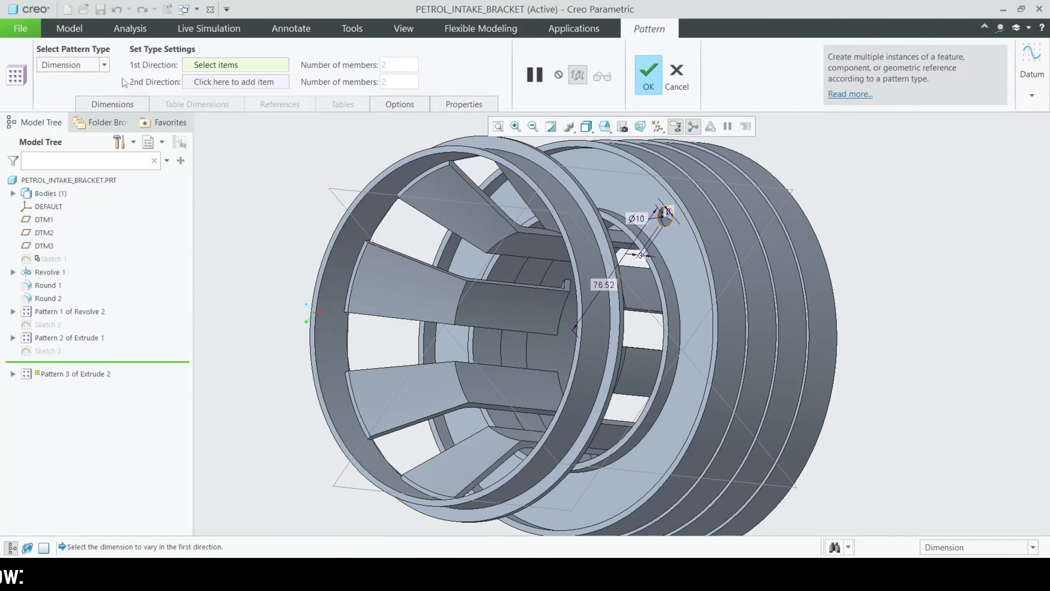
{"action": "left_click", "coordinate": [105, 66]}
{"action": "left_click", "coordinate": [70, 107]}
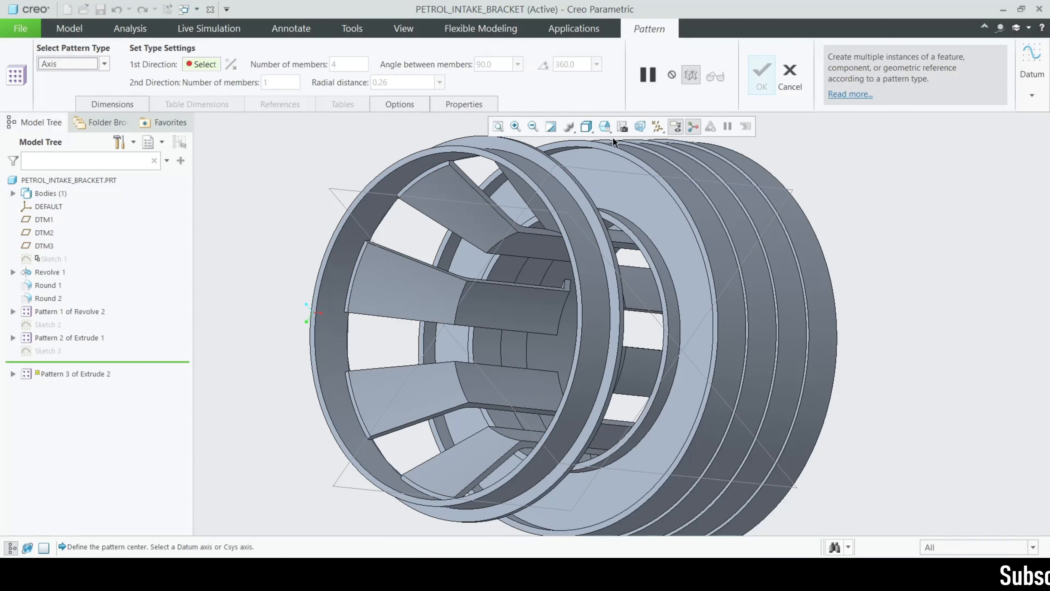
{"action": "left_click", "coordinate": [657, 126]}
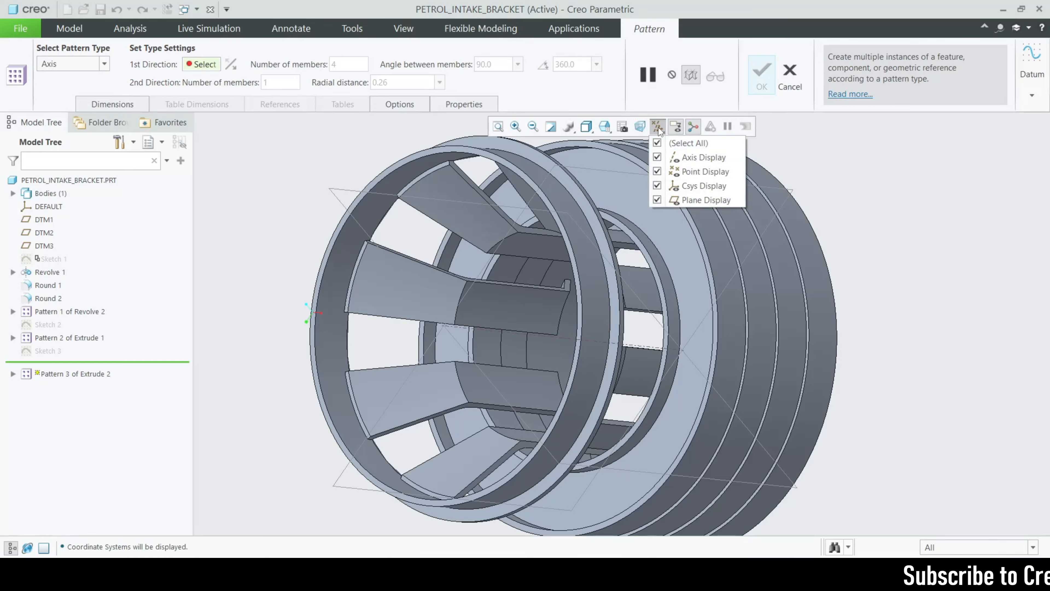
{"action": "middle_click_drag", "start_coordinate": [635, 296], "coordinate": [488, 264]}
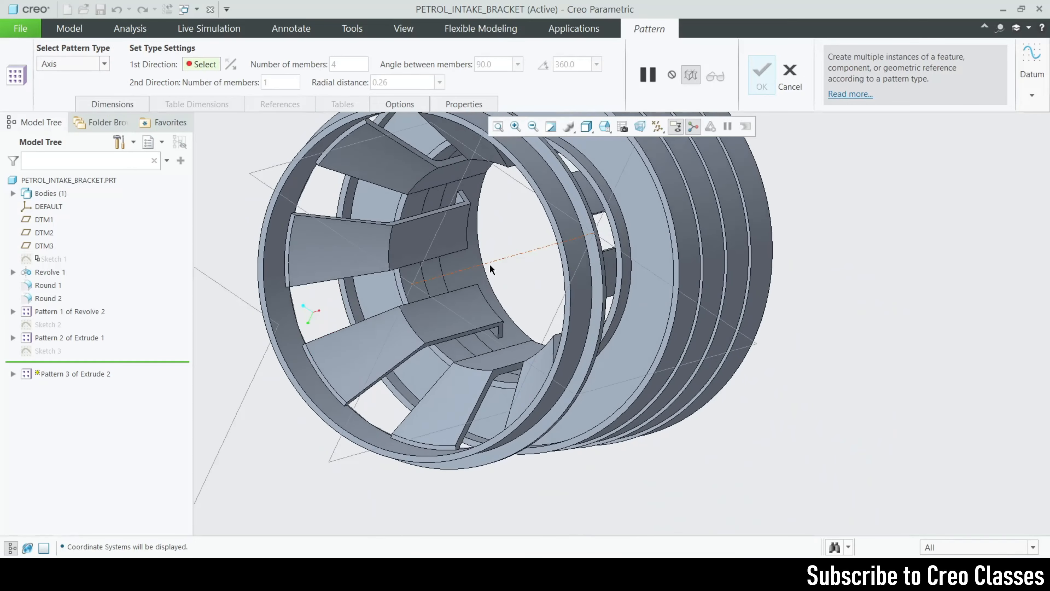
{"action": "left_click", "coordinate": [489, 263]}
{"action": "scroll", "coordinate": [495, 257], "scroll_direction": "down", "scroll_amount": 3}
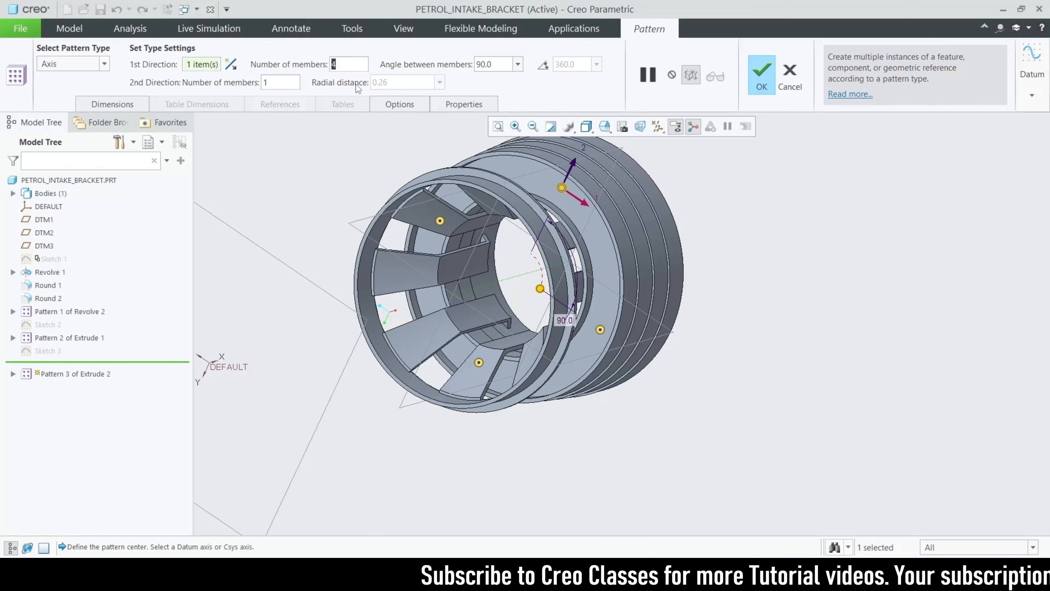
Set the hole pattern to 10 members spread over 360 degrees and complete it.
{"action": "type", "text": "0"}
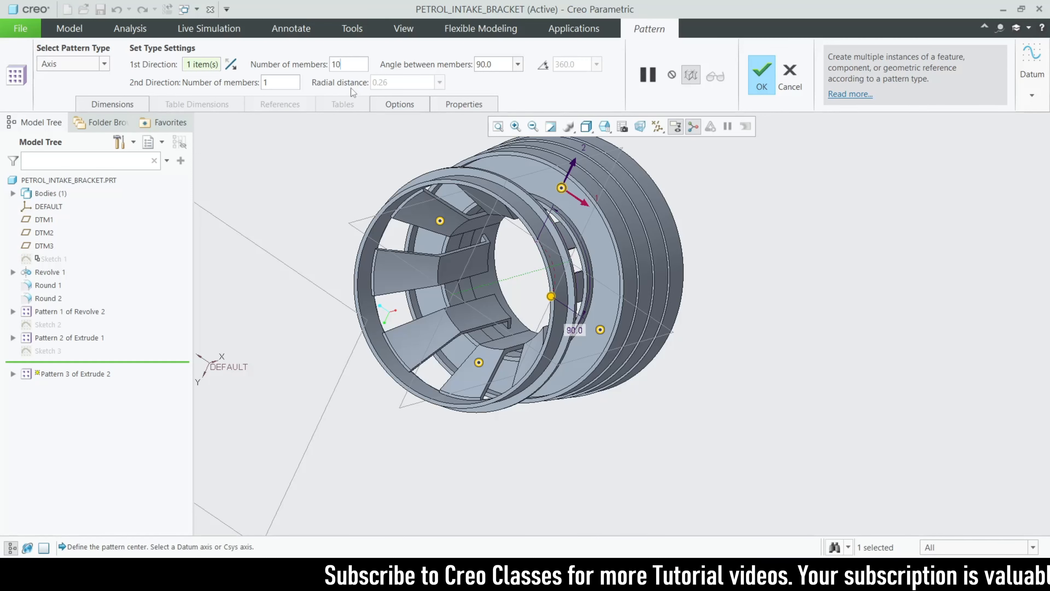
{"action": "left_click", "coordinate": [546, 66]}
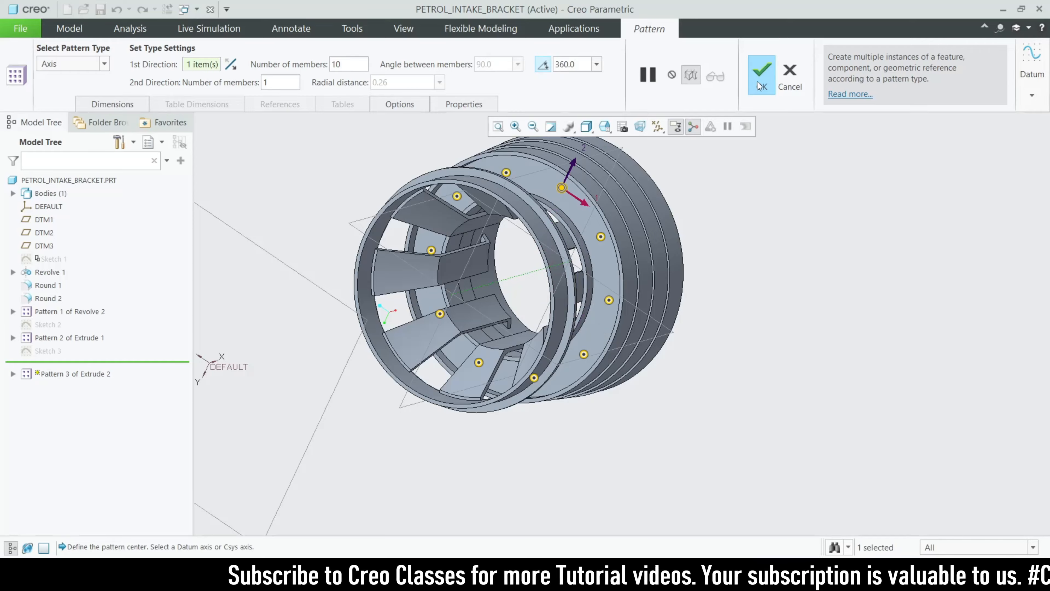
{"action": "left_click", "coordinate": [760, 74]}
{"action": "scroll", "coordinate": [581, 193], "scroll_direction": "down", "scroll_amount": 2}
{"action": "scroll", "coordinate": [581, 193], "scroll_direction": "down", "scroll_amount": 2}
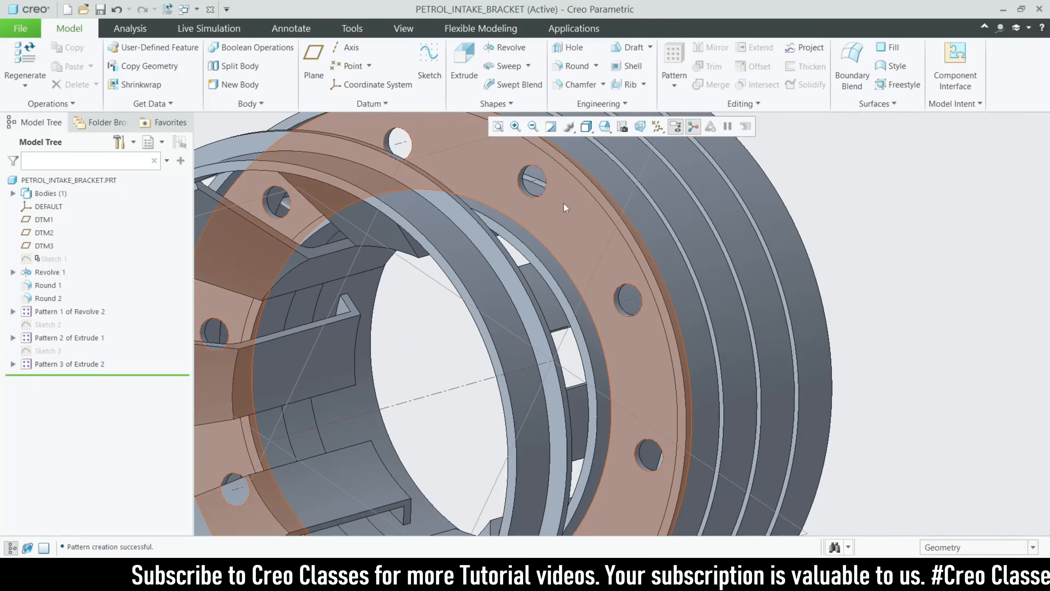
On the bracket's annular face, sketch a ring around the uppermost hole from its edge and a concentric circle about 13.7 mm in diameter.
{"action": "left_click", "coordinate": [563, 204]}
{"action": "left_click", "coordinate": [439, 60]}
{"action": "left_click", "coordinate": [630, 126]}
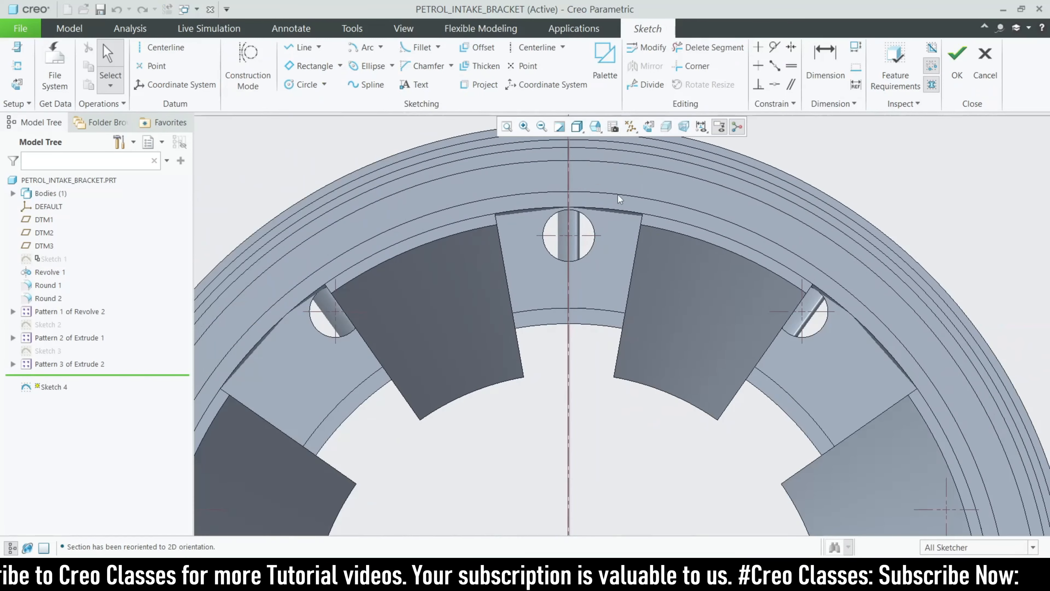
{"action": "scroll", "coordinate": [617, 195], "scroll_direction": "down", "scroll_amount": 3}
{"action": "left_click", "coordinate": [301, 84]}
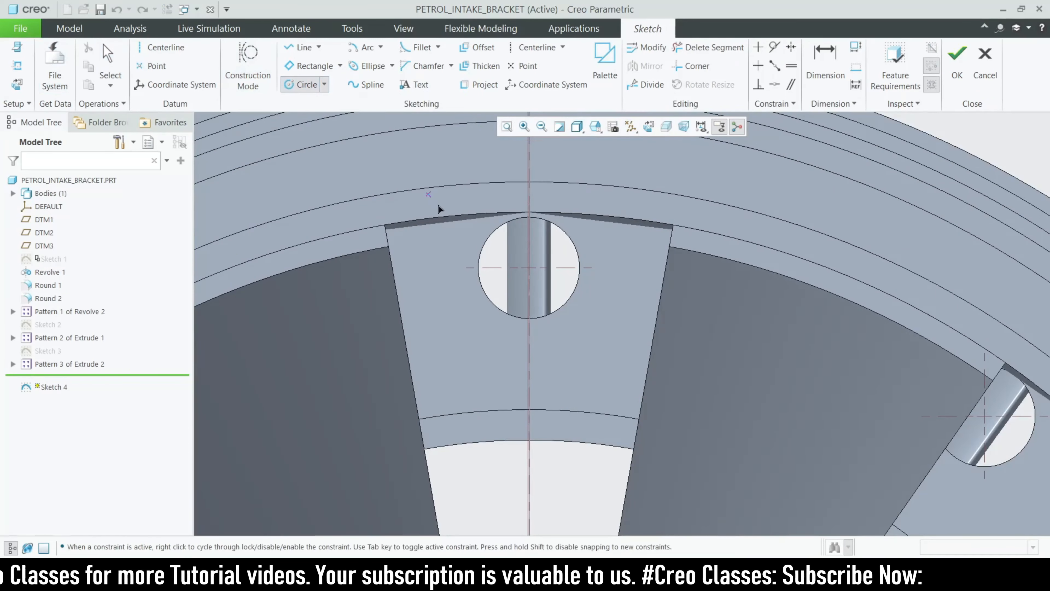
{"action": "left_click", "coordinate": [530, 268]}
{"action": "left_click", "coordinate": [560, 333]}
{"action": "middle_click", "coordinate": [503, 250]}
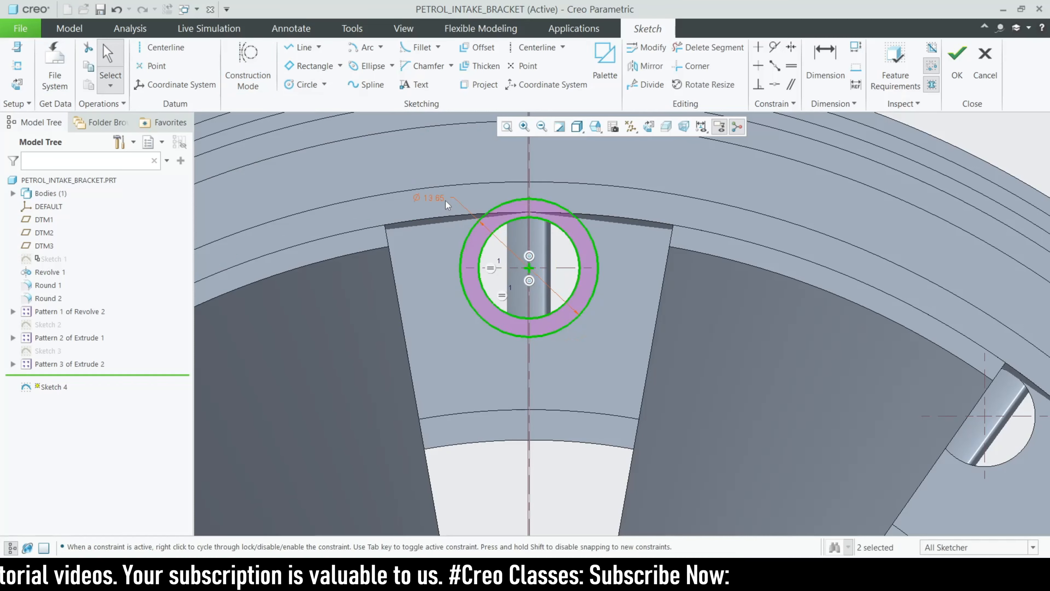
Dimension the radial gap between the hole edge and the outer concentric circle.
{"action": "left_click", "coordinate": [436, 198]}
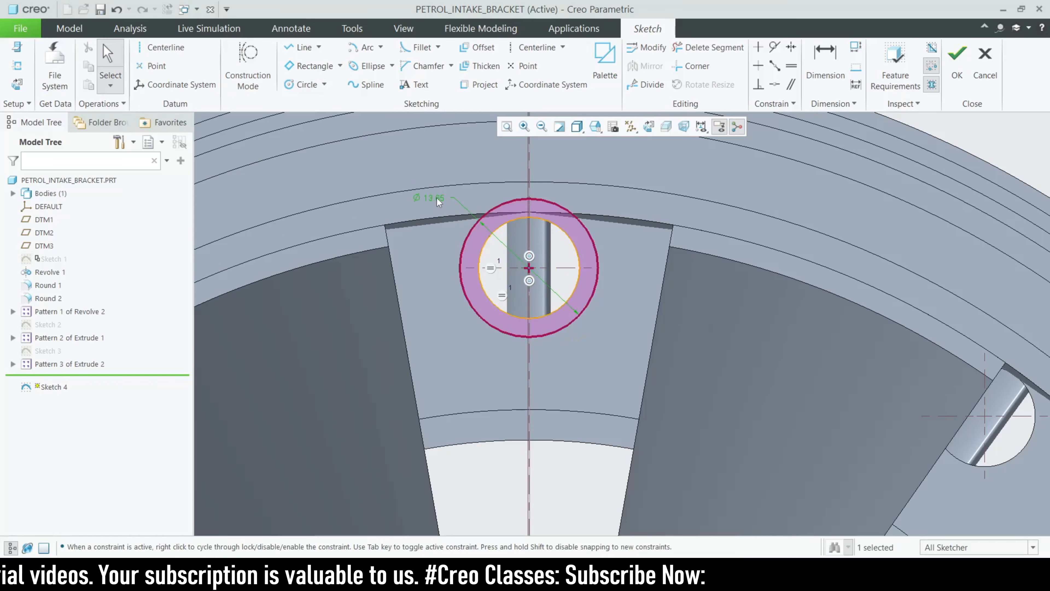
{"action": "left_click", "coordinate": [809, 70]}
{"action": "scroll", "coordinate": [455, 211], "scroll_direction": "down", "scroll_amount": 2}
{"action": "left_click", "coordinate": [575, 220]}
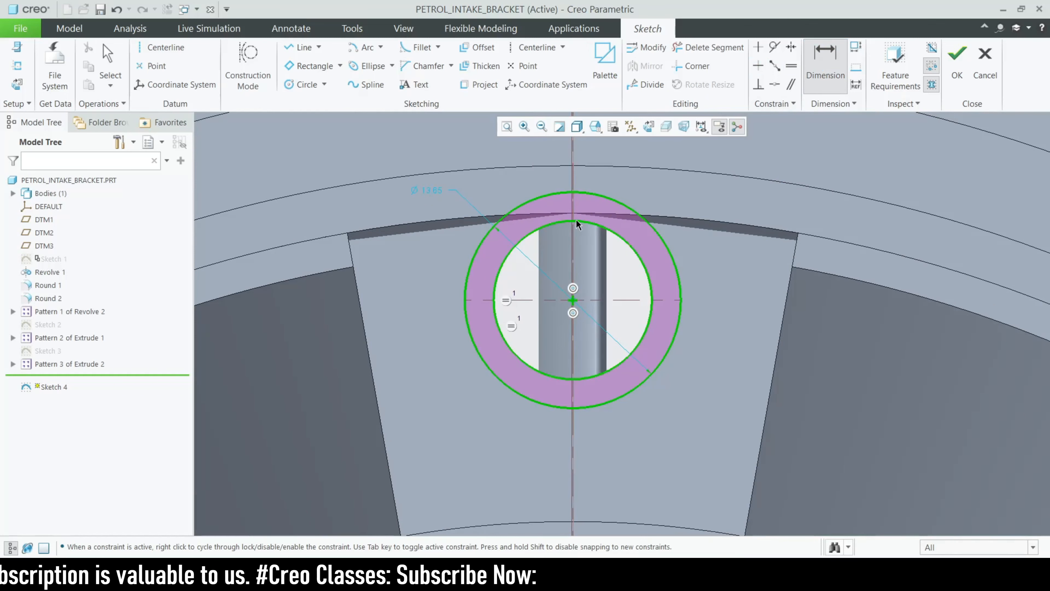
{"action": "middle_click", "coordinate": [596, 207]}
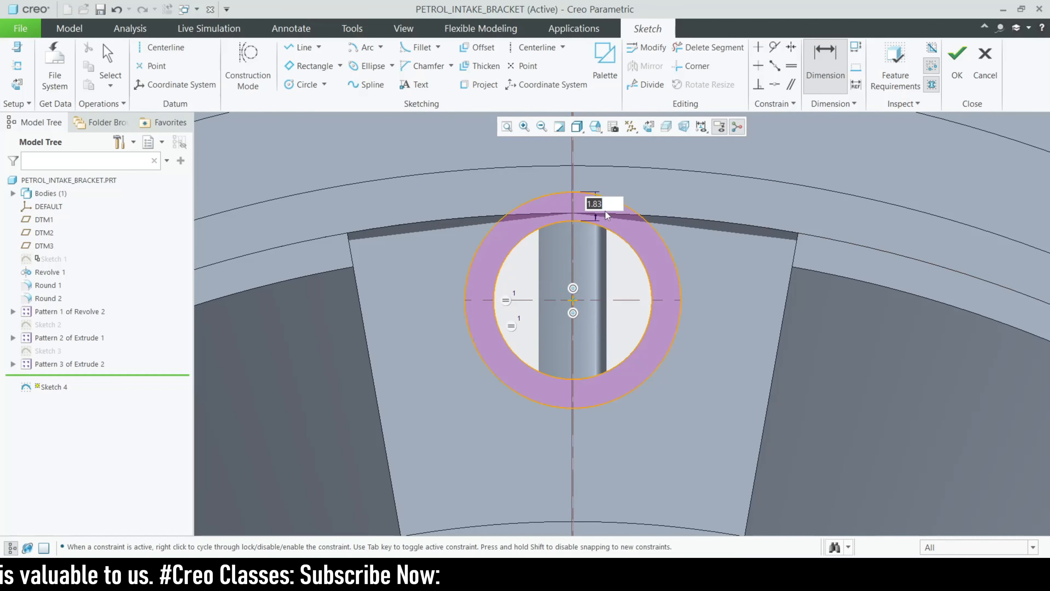